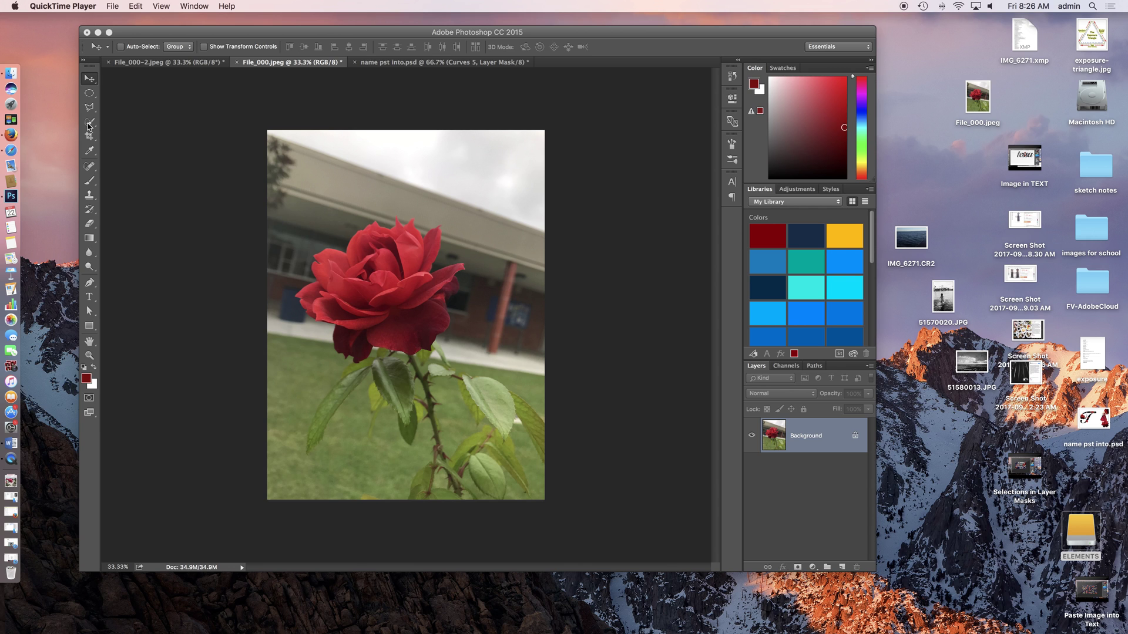
Step: Select the red rose bloom in File_000.jpeg with the Quick Selection tool, using an enlarged brush
left_click(89, 125)
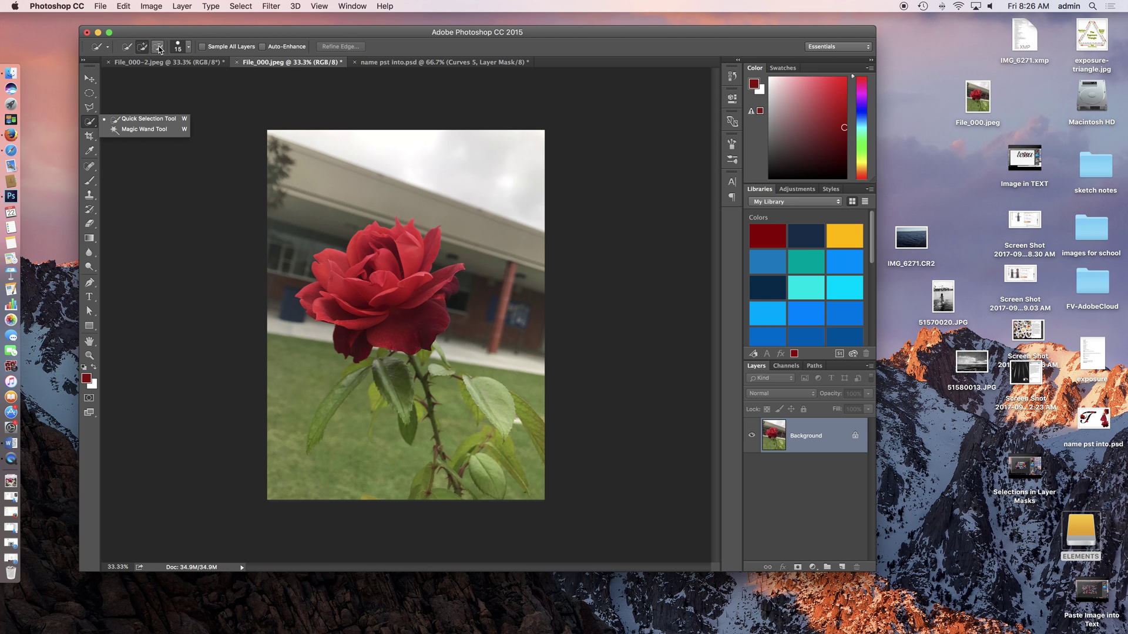
left_click(174, 32)
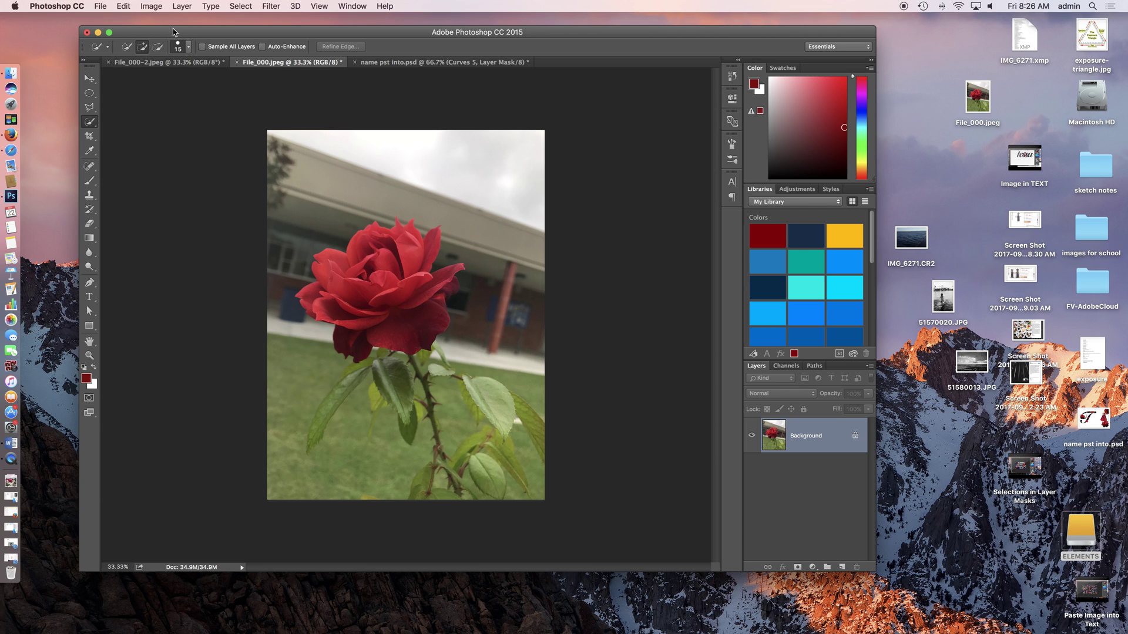
left_click(189, 48)
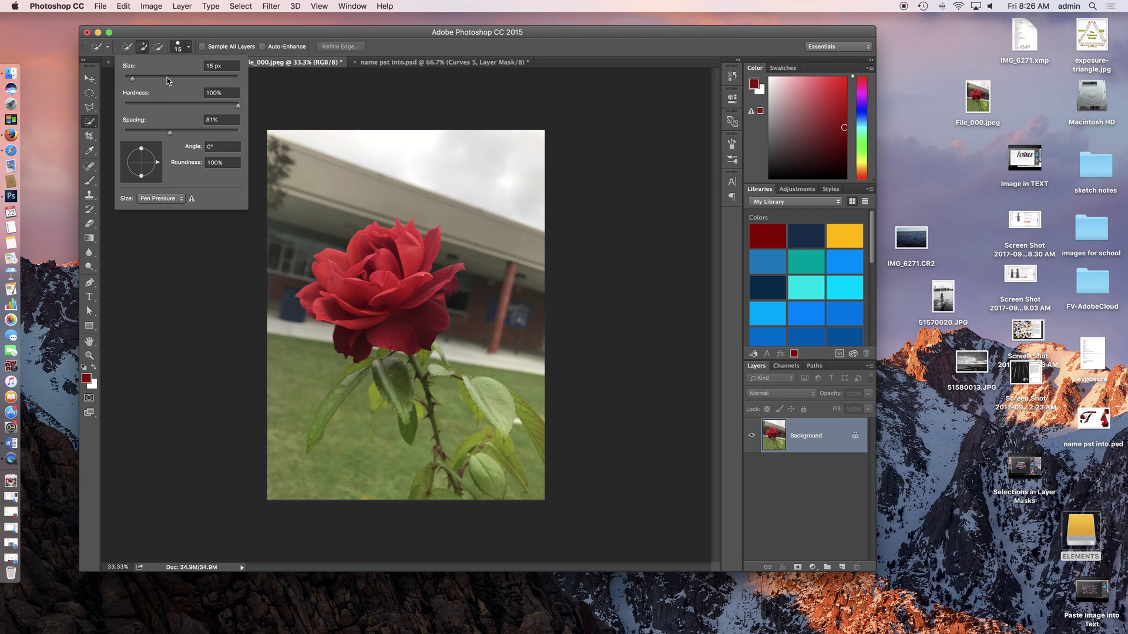
left_click(246, 37)
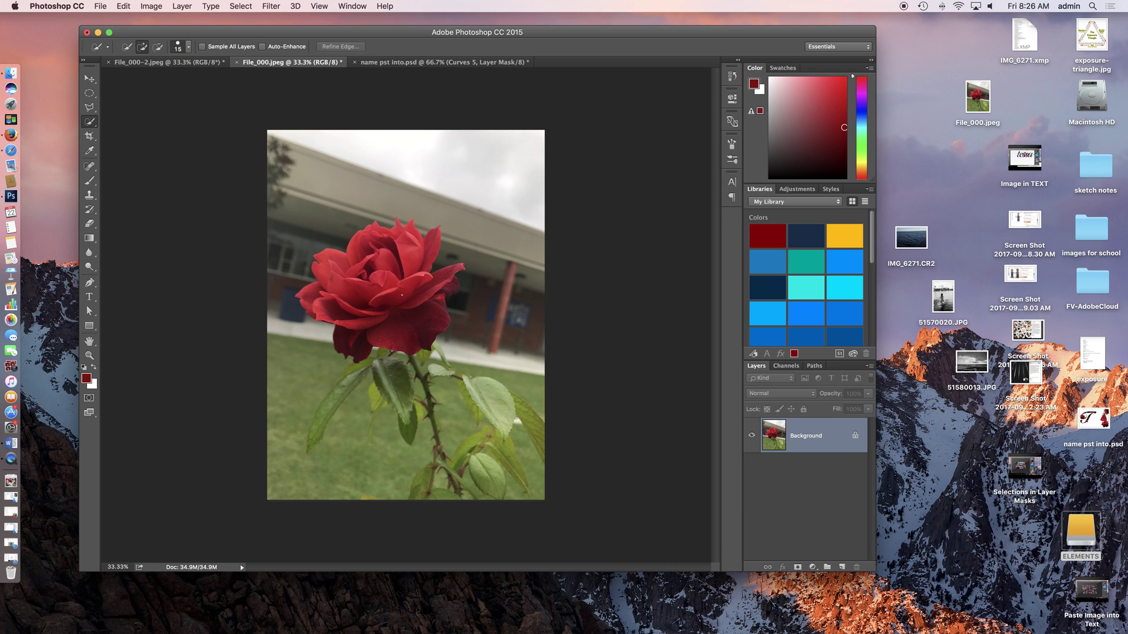
key("bracketright")
key("bracketright")
key("bracketright")
key("bracketright")
key("bracketright")
key("bracketright")
key("bracketright")
key("bracketright")
key("bracketright")
key("bracketright")
key("bracketright")
mouse_move(398, 272)
left_mouse_down()
mouse_move(397, 297)
mouse_move(385, 317)
left_mouse_up()
Step: Add the large leaf just below the bloom to the selection with a 100 px Quick Selection brush
key("bracketleft")
key("bracketleft")
key("bracketleft")
key("bracketleft")
key("bracketleft")
key("bracketleft")
key("bracketleft")
key("bracketleft")
key("bracketleft")
key("z")
left_click_drag(369, 333, 421, 341)
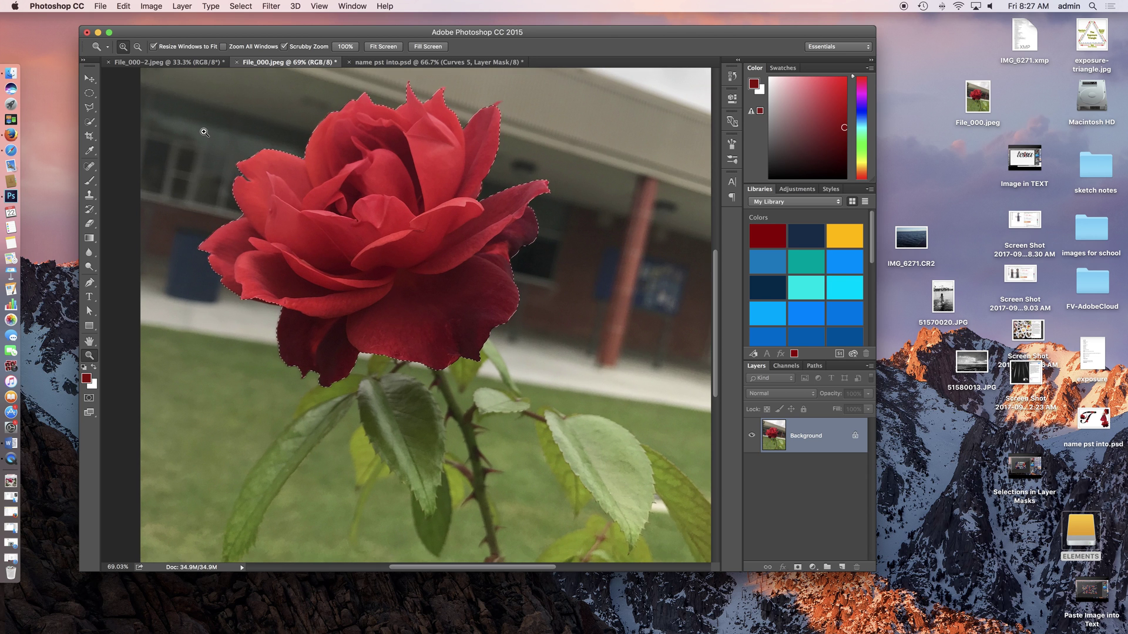
key("w")
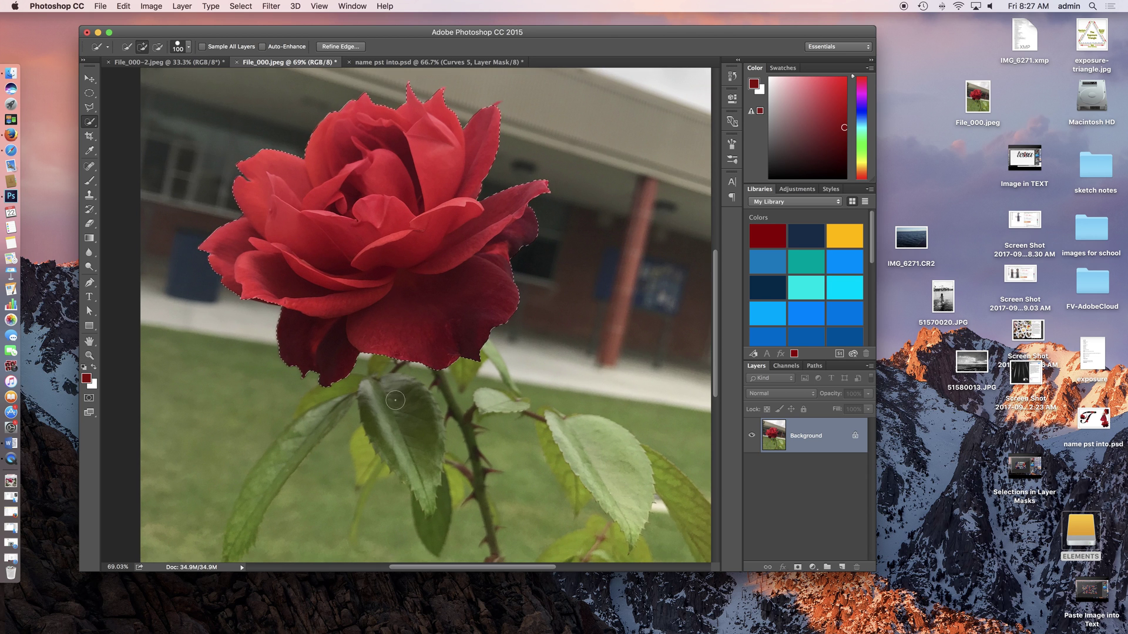
left_click_drag(405, 431, 424, 505)
scroll(522, 455, "left", 3)
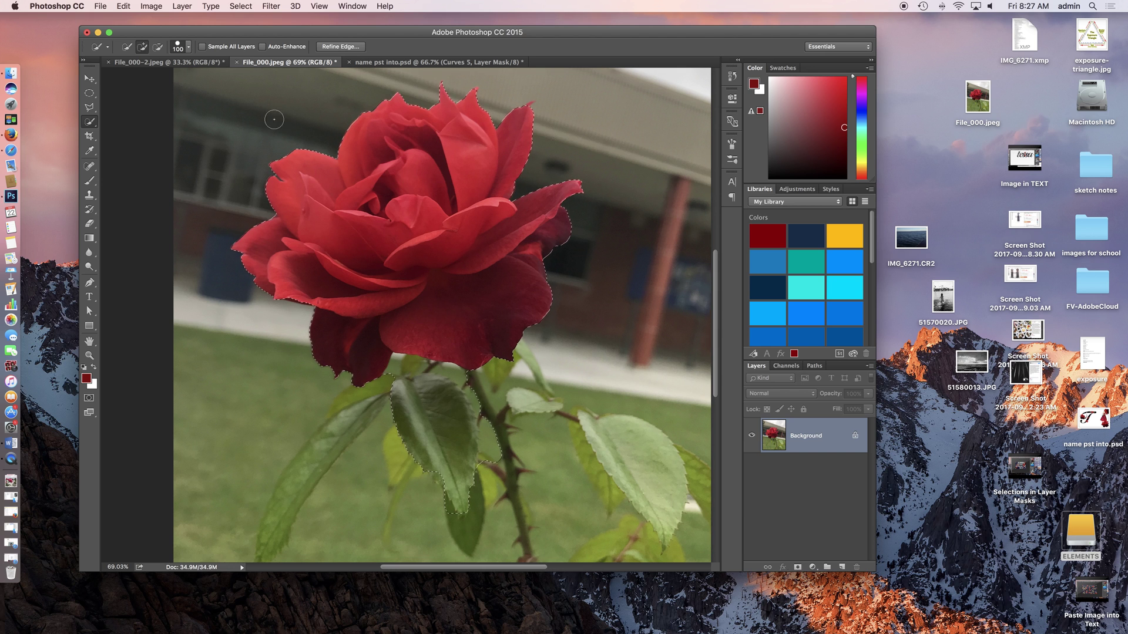
Step: Subtract the leaf below the bloom from the quick selection and enlarge the selection brush to 250 px
left_click(158, 47)
mouse_move(441, 390)
left_mouse_down()
mouse_move(409, 373)
mouse_move(412, 413)
mouse_move(388, 405)
mouse_move(416, 404)
mouse_move(391, 393)
mouse_move(452, 436)
mouse_move(477, 420)
mouse_move(487, 442)
mouse_move(460, 502)
left_mouse_up()
key("bracketright")
key("bracketright")
key("bracketright")
key("bracketright")
key("bracketright")
Step: Add a layer mask from the rose selection and check the mask on its own in black and white
left_click(797, 565)
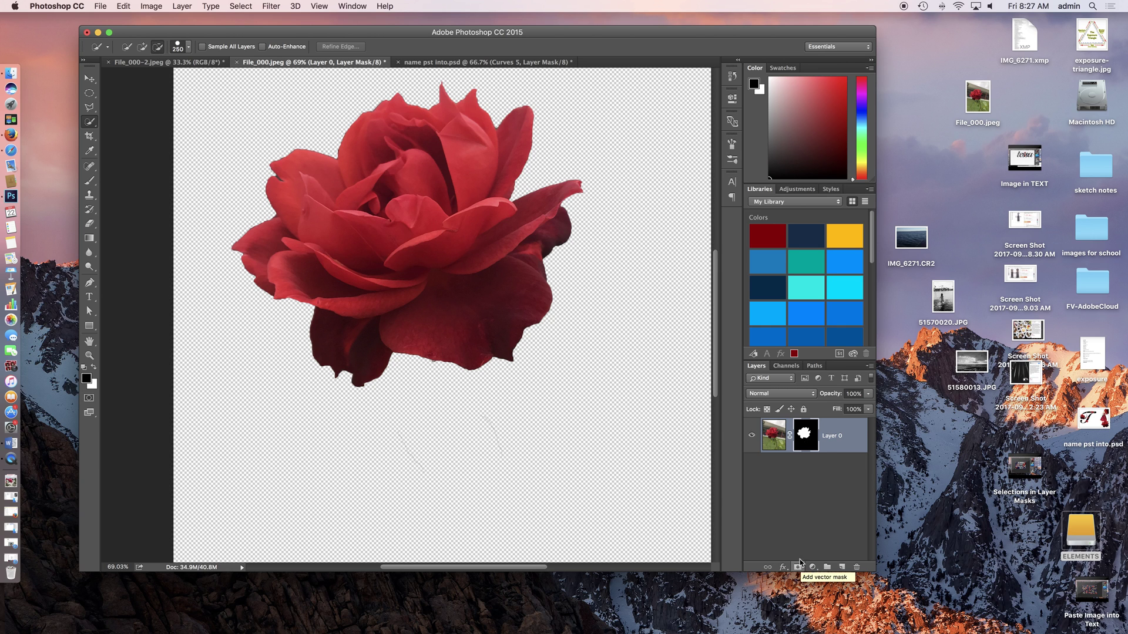
left_click(806, 433, "alt")
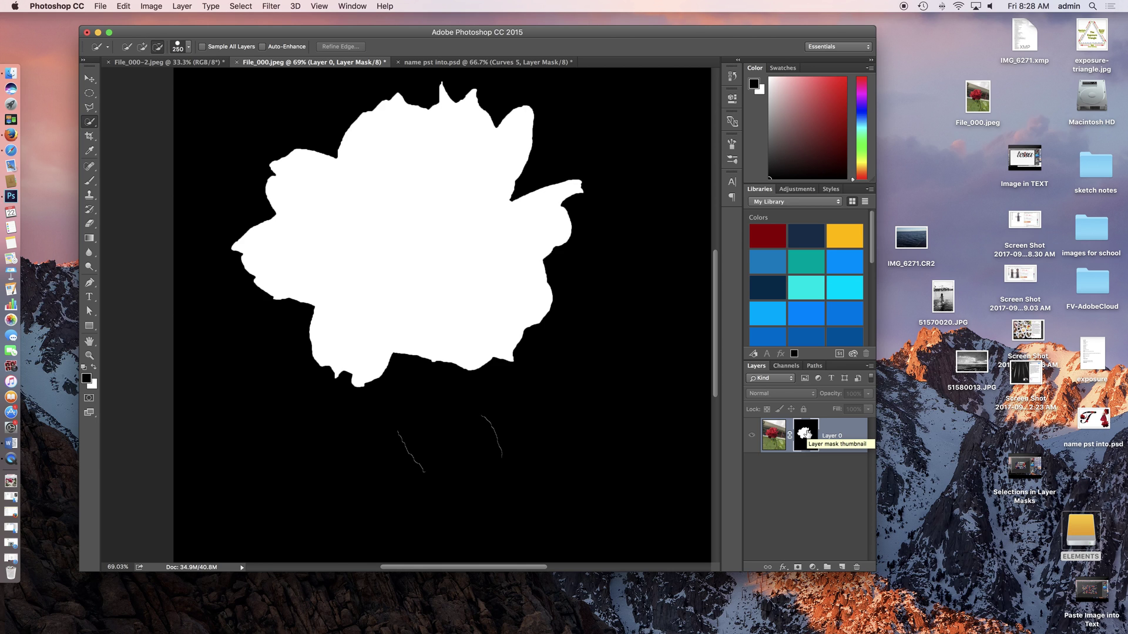
left_click(756, 442)
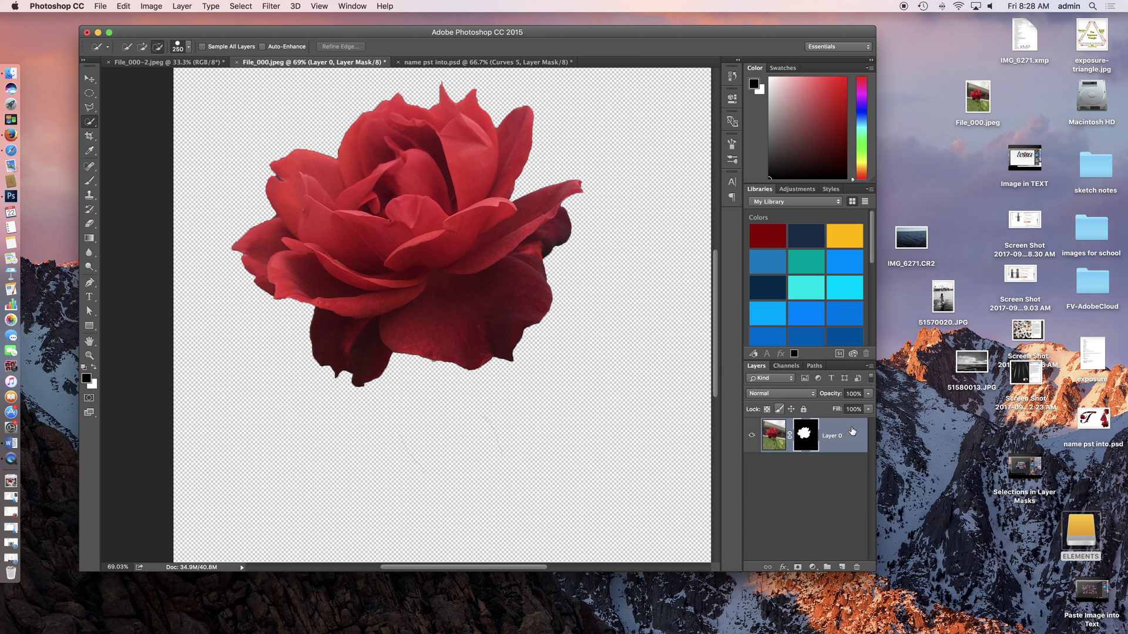
Step: Paint over the stray white lines below the bloom on the layer mask with a black hard round 400 px brush
left_click(805, 436, "alt")
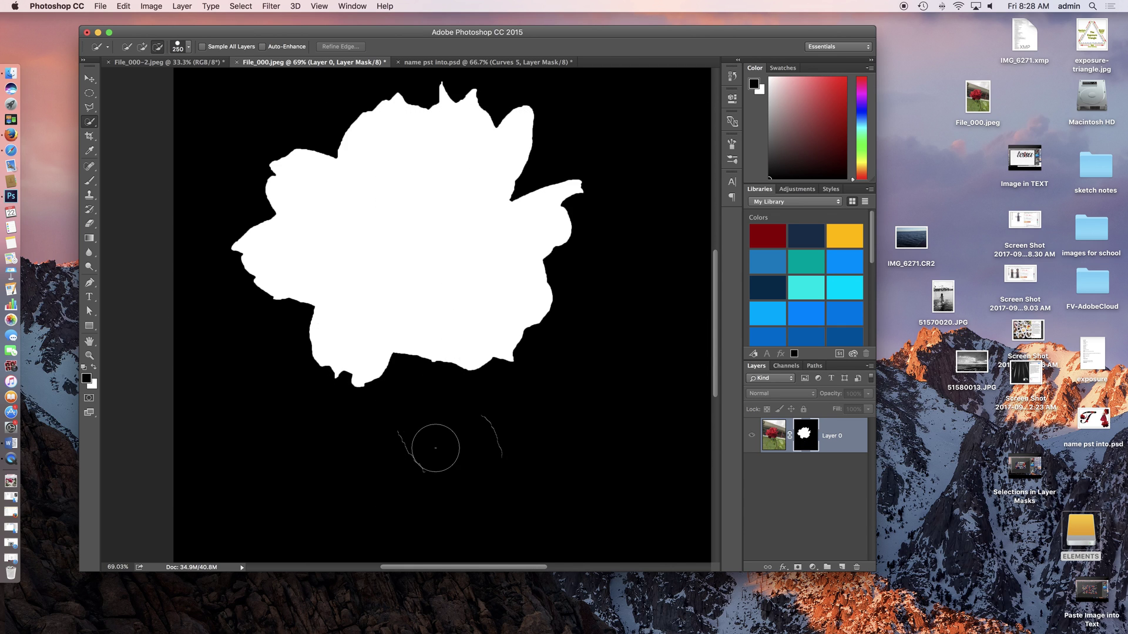
left_click(488, 427)
key("super+z")
key("b")
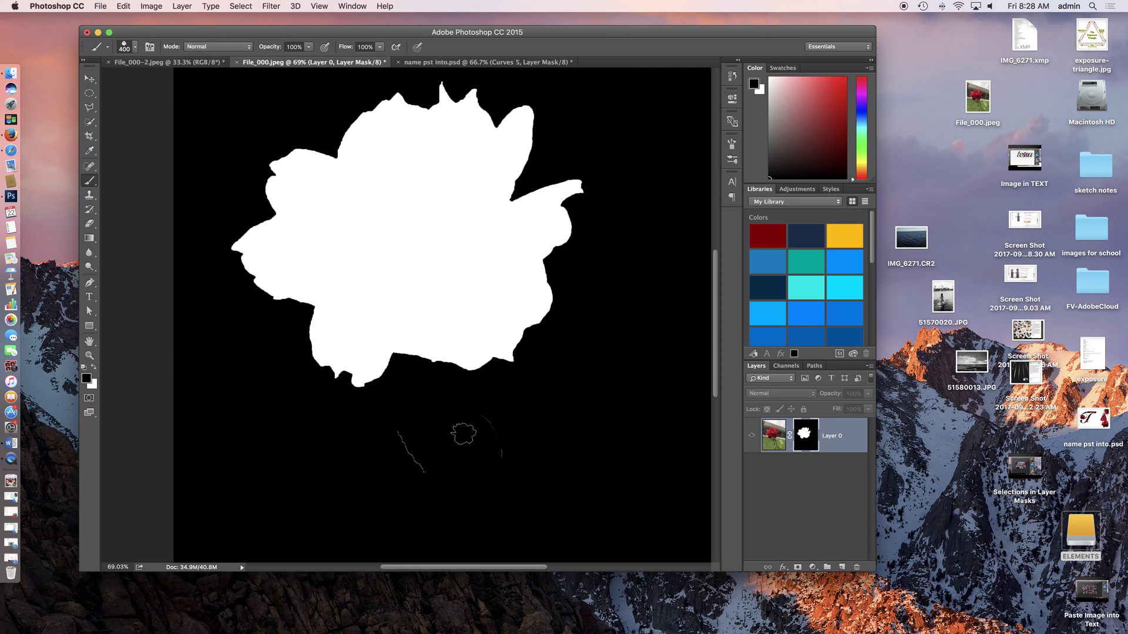
left_click(135, 49)
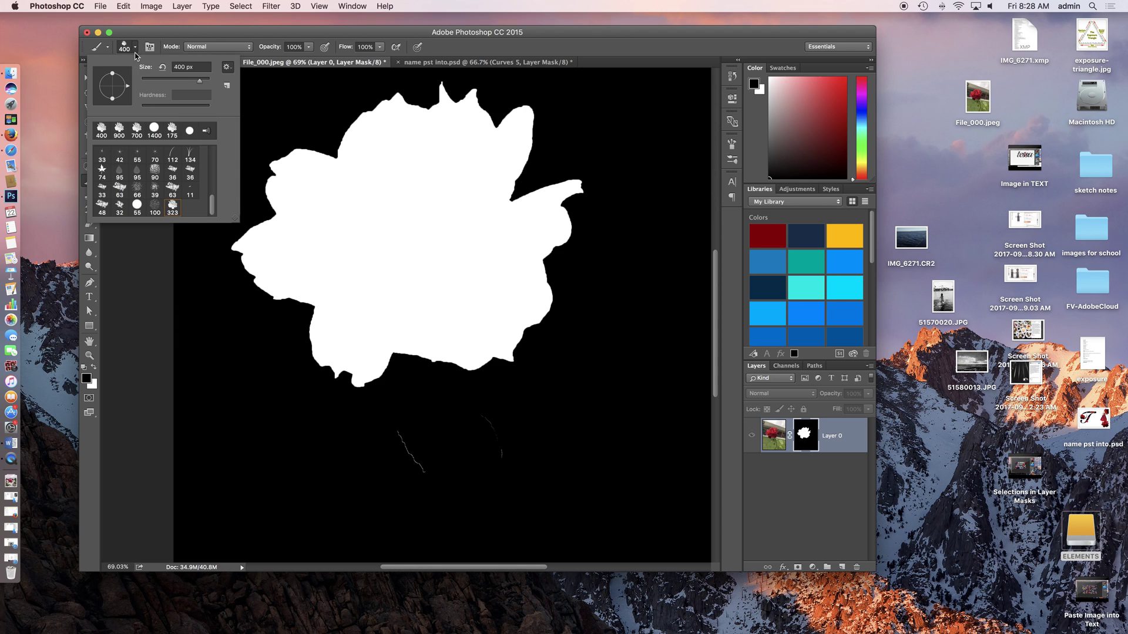
left_click_drag(213, 208, 215, 149)
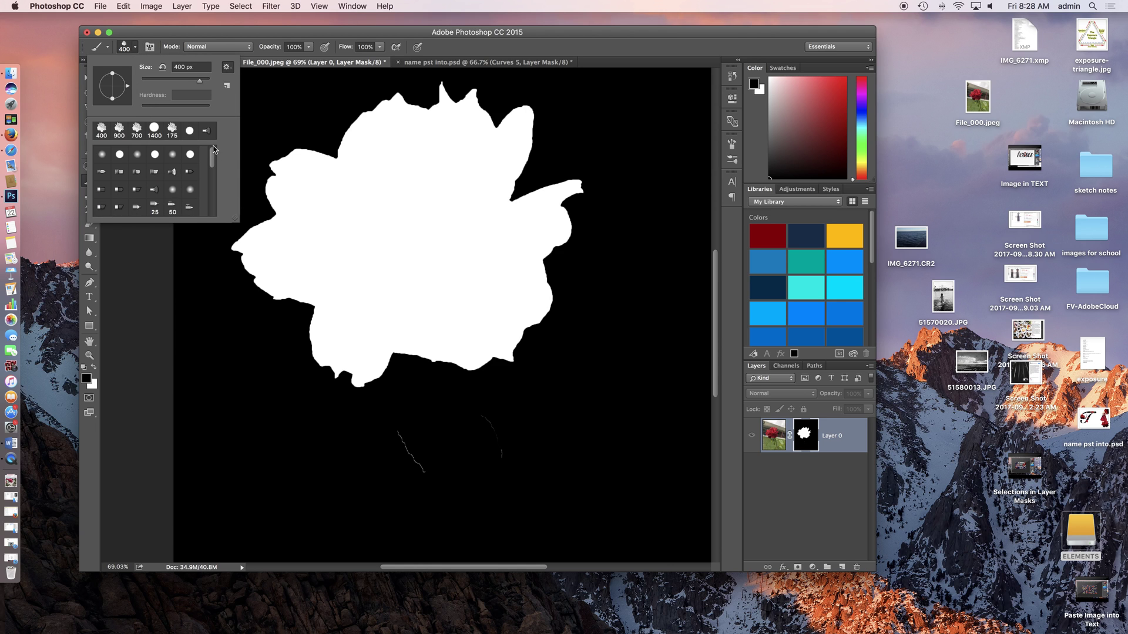
left_click(120, 155)
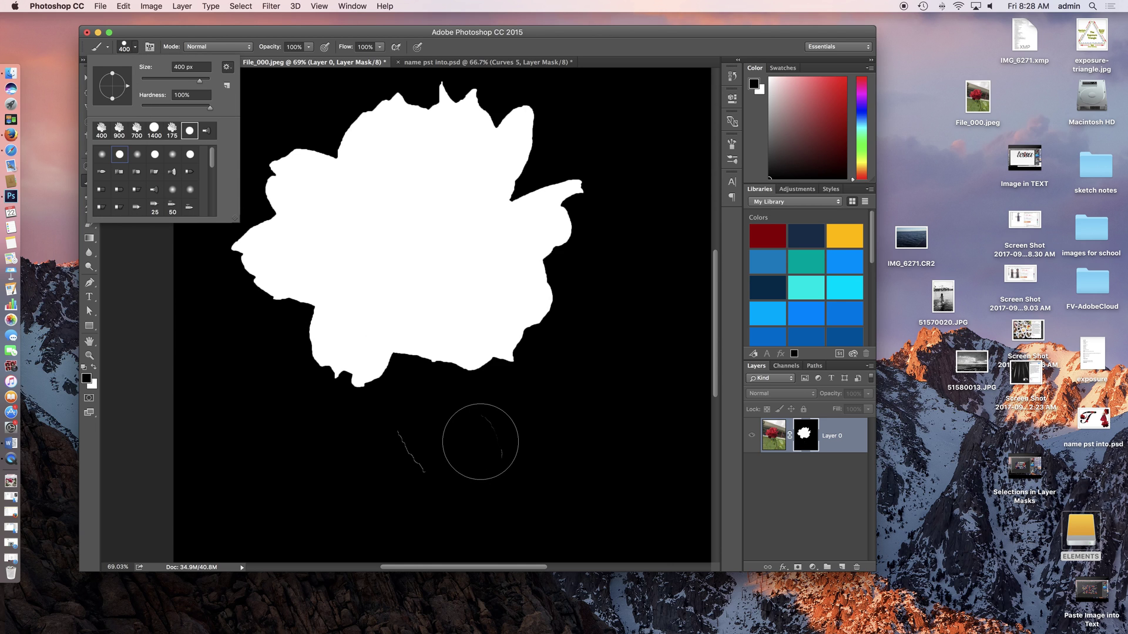
left_click(473, 438)
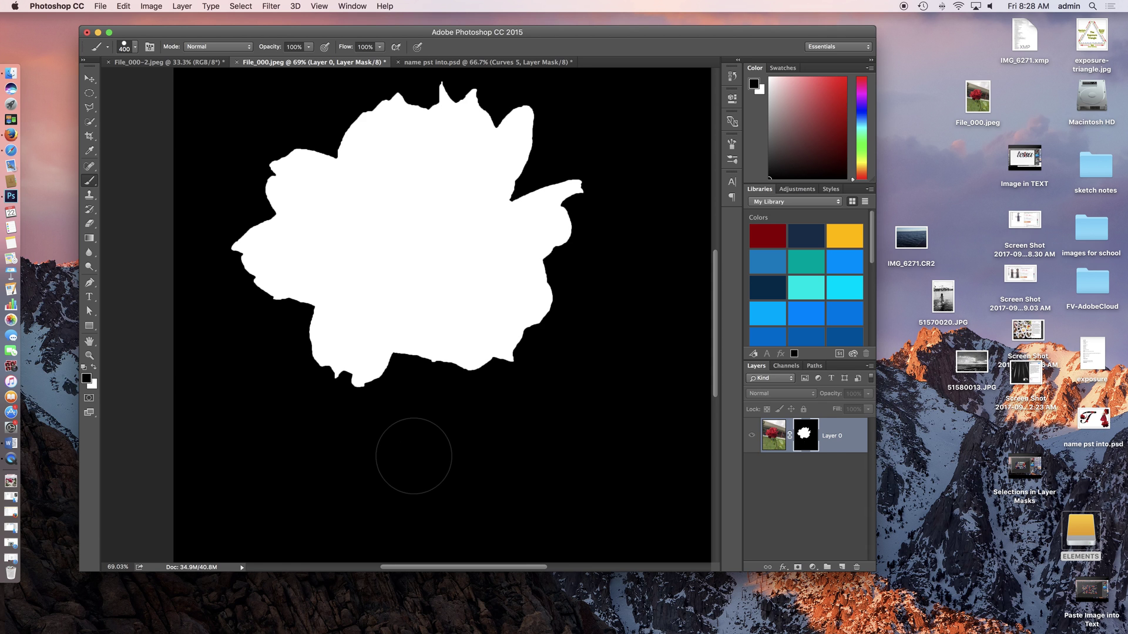
Step: Try a black brush stroke over the lower petals on the layer image instead of the mask, and undo it
left_click(838, 450)
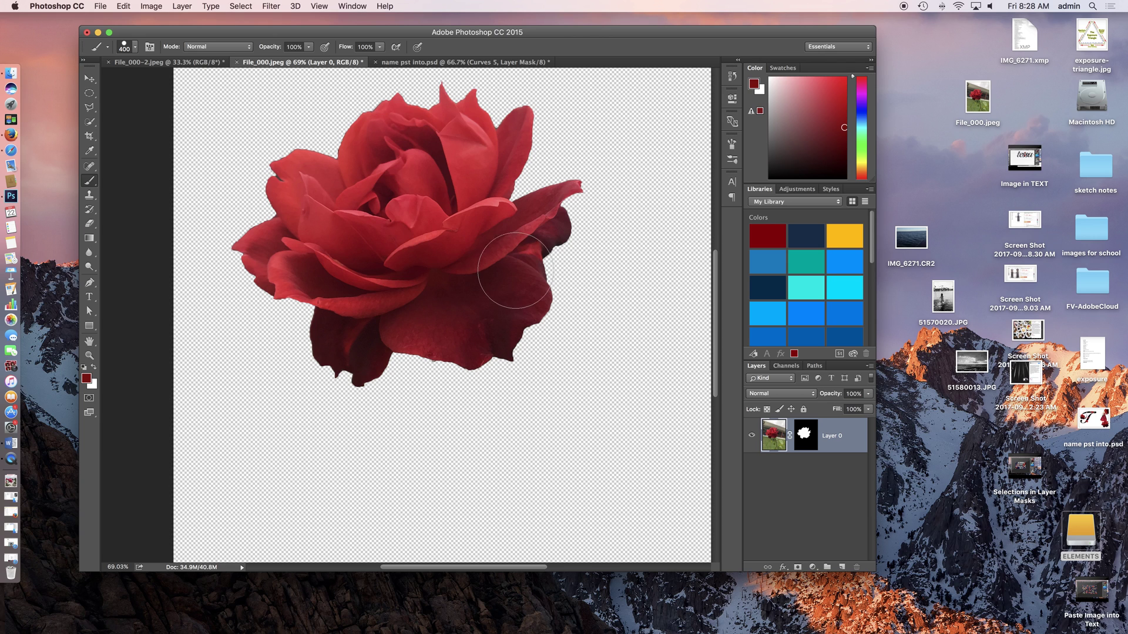
left_click(83, 367)
left_click_drag(477, 322, 487, 358)
key("super+z")
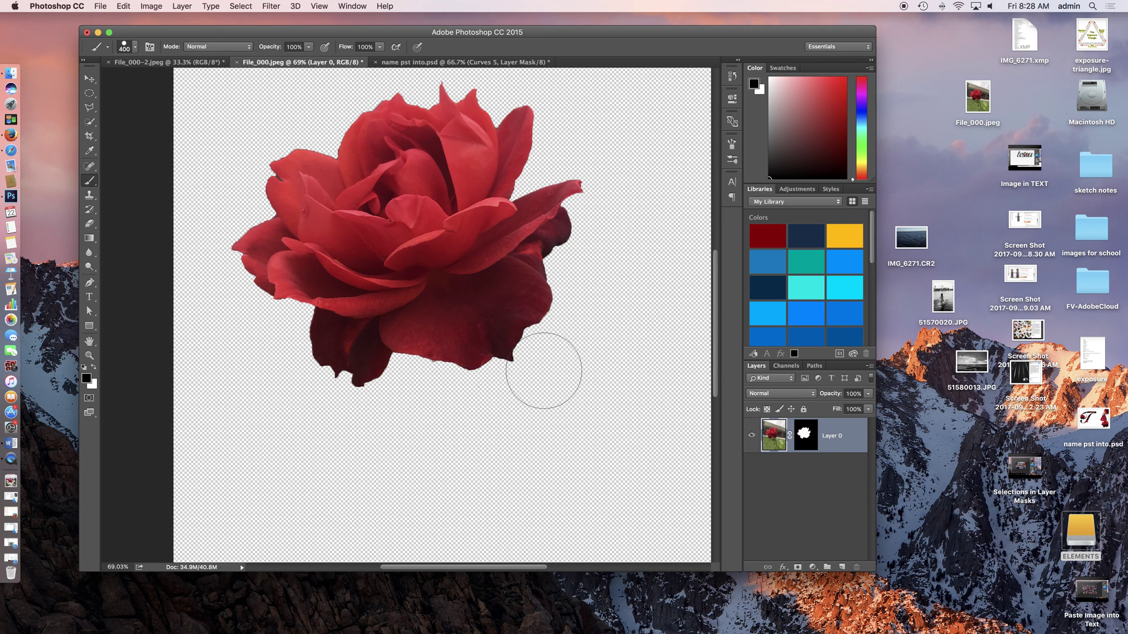
Step: Paint black on the layer mask to hide the lower petals, and white to reveal them and the leaves below
left_click(805, 437)
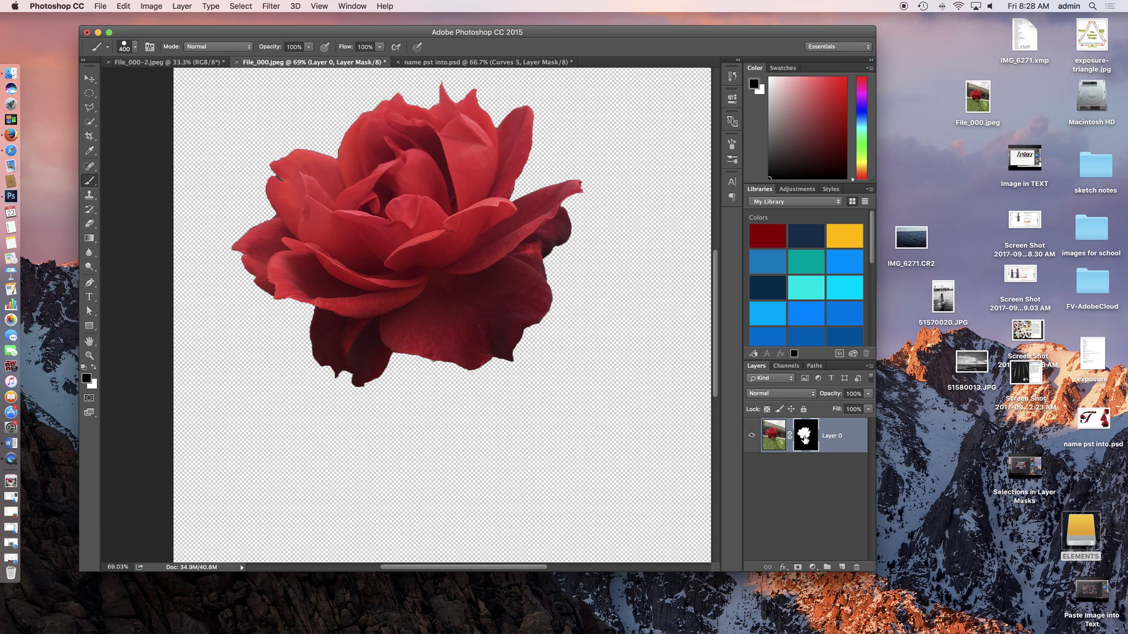
mouse_move(555, 304)
left_mouse_down()
mouse_move(507, 293)
mouse_move(479, 313)
mouse_move(457, 274)
left_mouse_up()
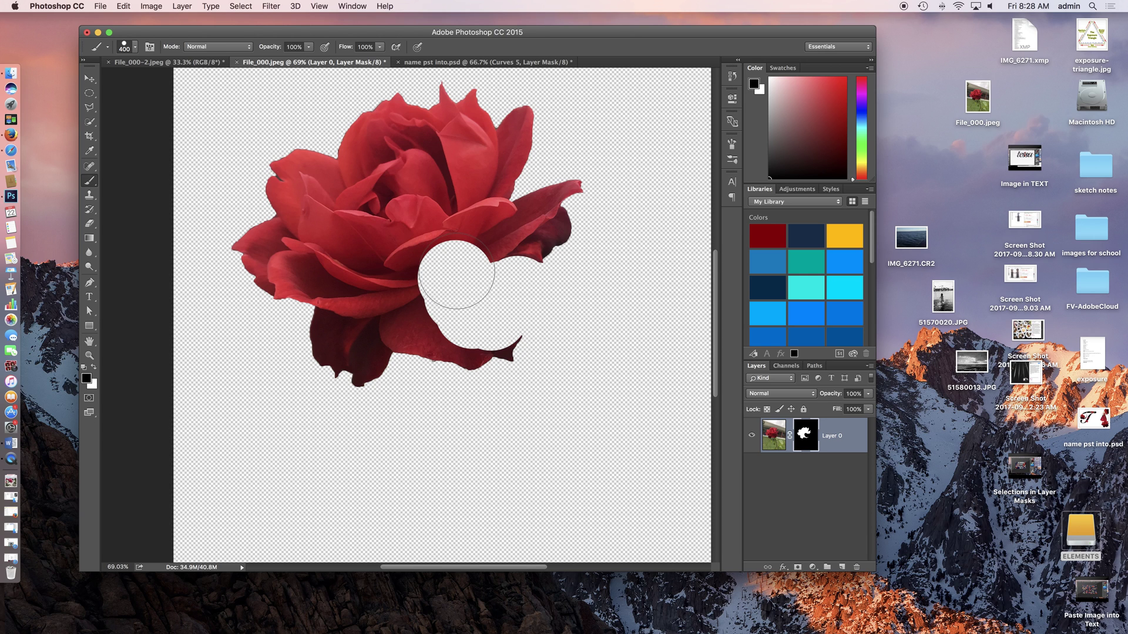
key("x")
mouse_move(453, 277)
left_mouse_down()
mouse_move(443, 320)
mouse_move(475, 325)
mouse_move(524, 263)
mouse_move(524, 311)
mouse_move(505, 342)
mouse_move(420, 360)
mouse_move(411, 384)
mouse_move(464, 405)
left_mouse_up()
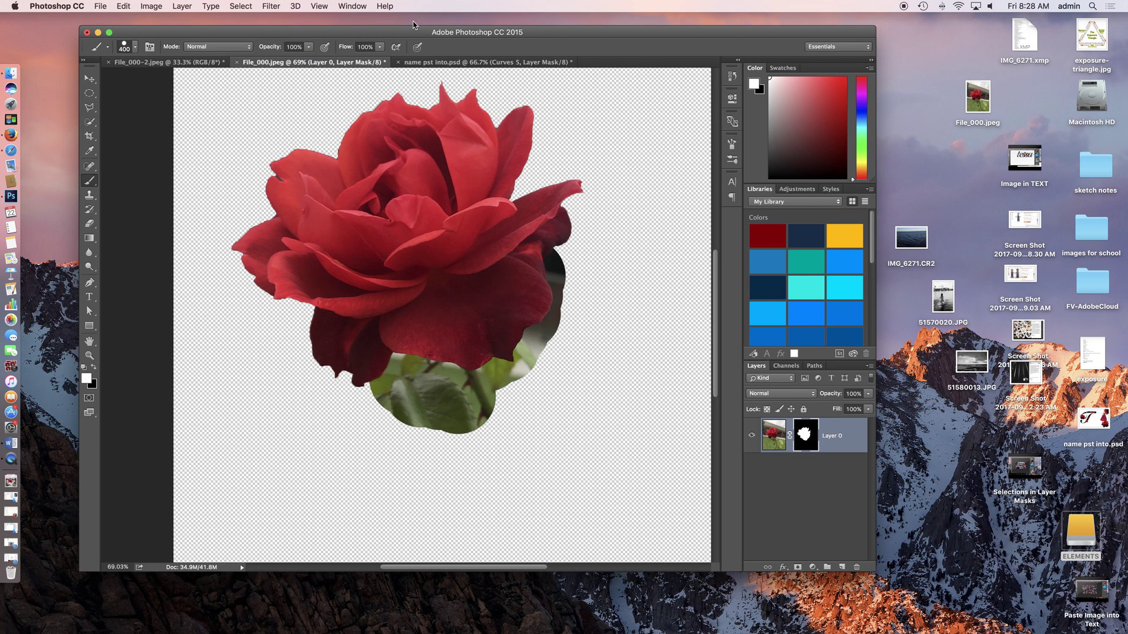
Step: Revert the document history to the Add Layer Mask state
left_click(352, 6)
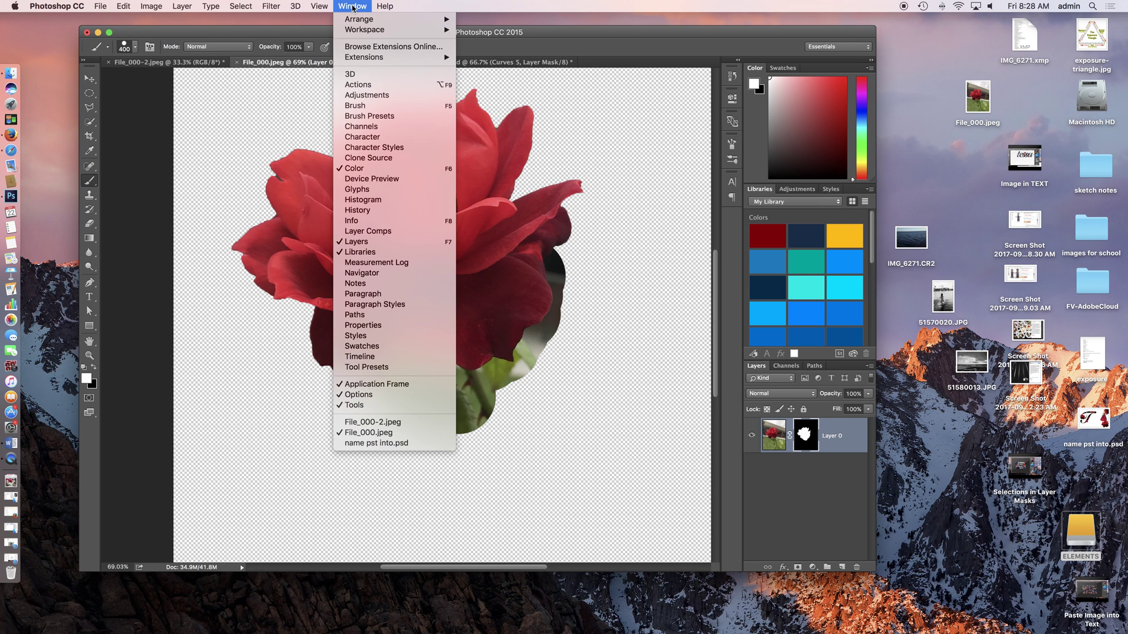
left_click(363, 212)
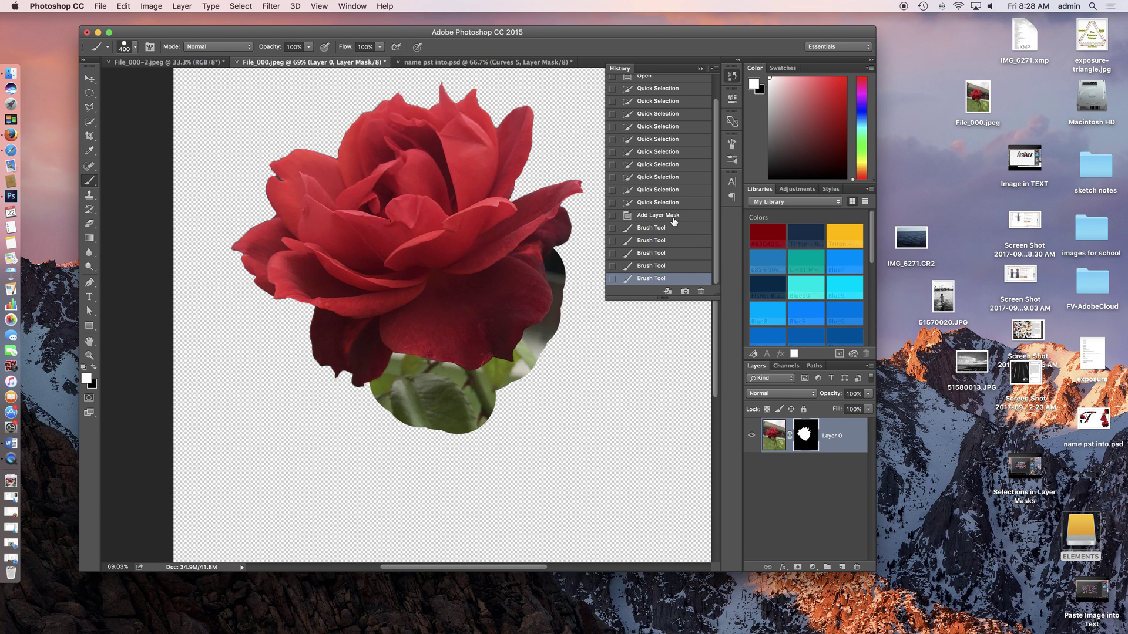
left_click(675, 217)
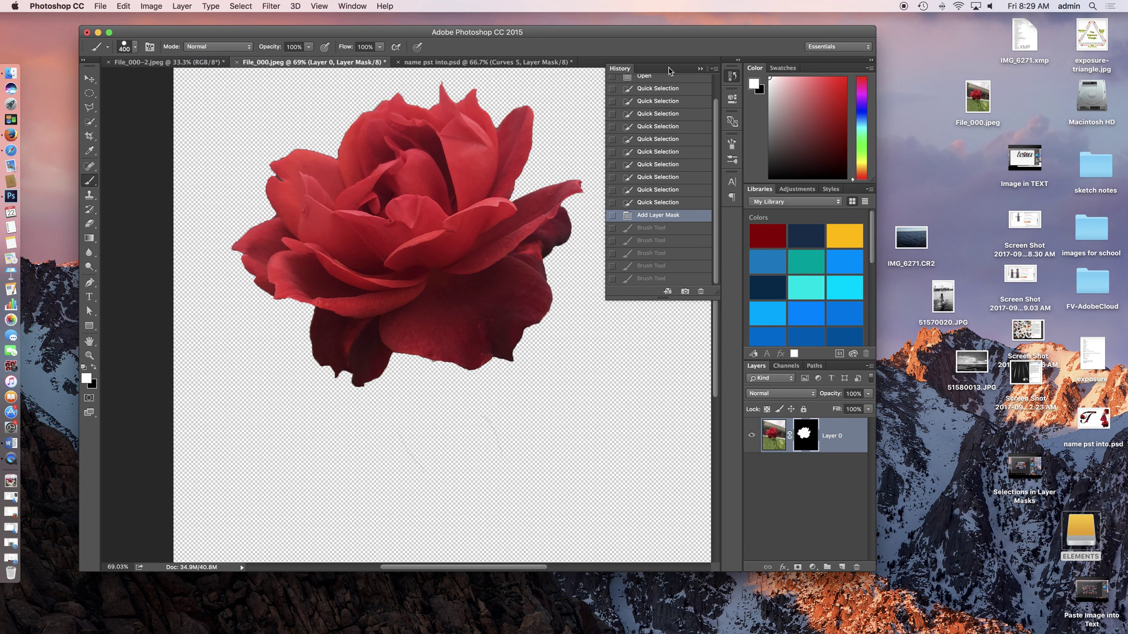
left_click(700, 69)
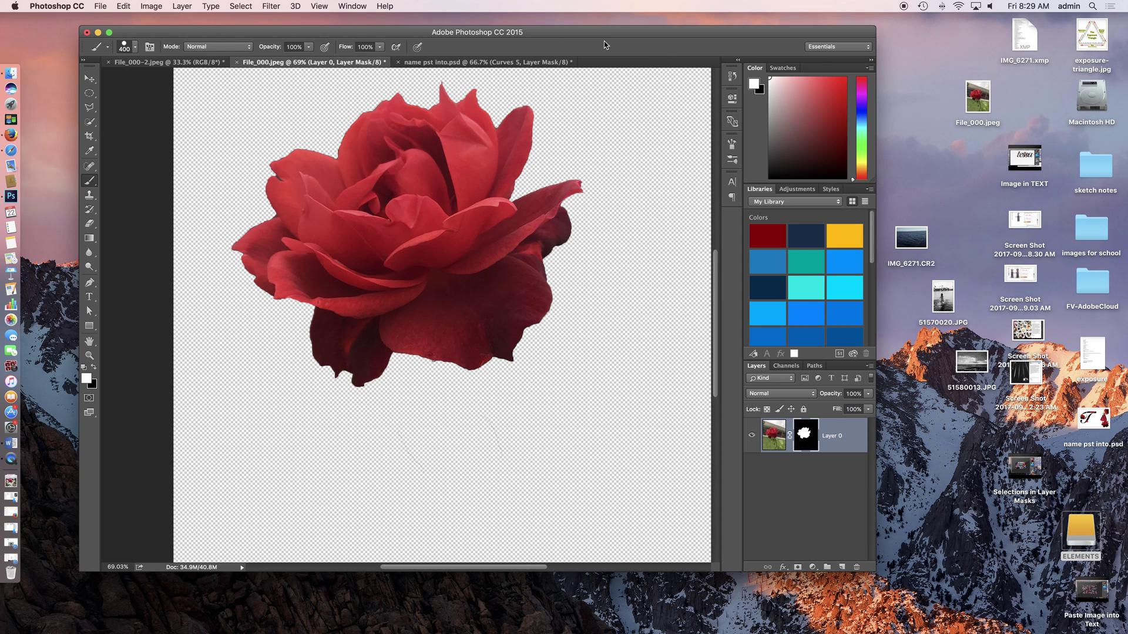
Step: Switch to File_000-2.jpeg and select the rose's front petals with the Quick Selection tool in add mode
left_click(199, 62)
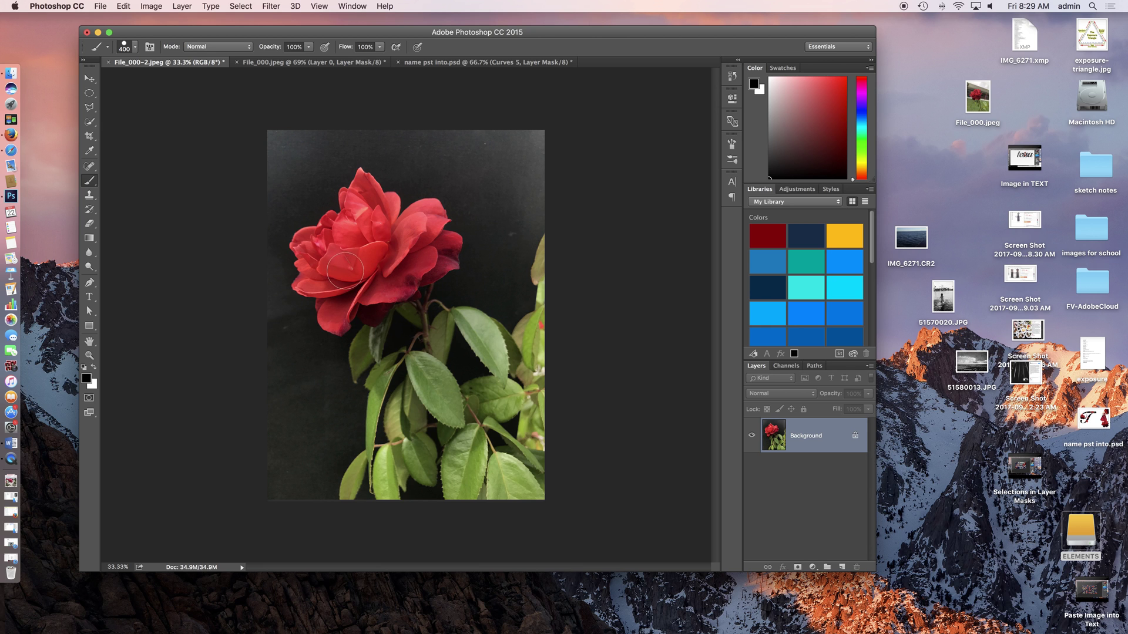
key("z")
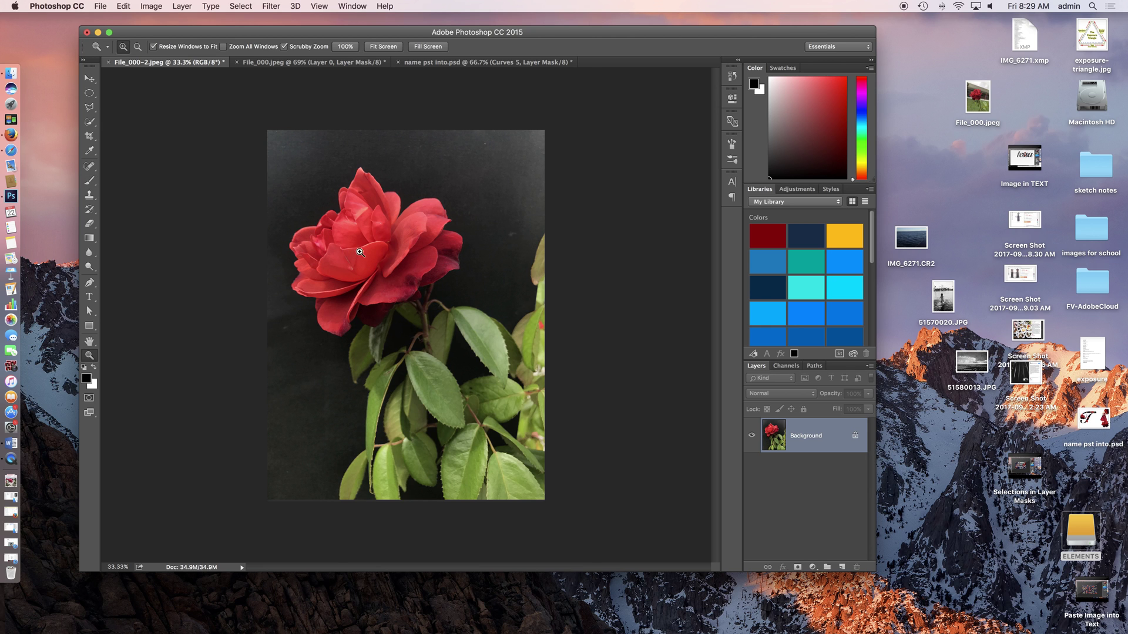
left_click_drag(360, 251, 378, 244)
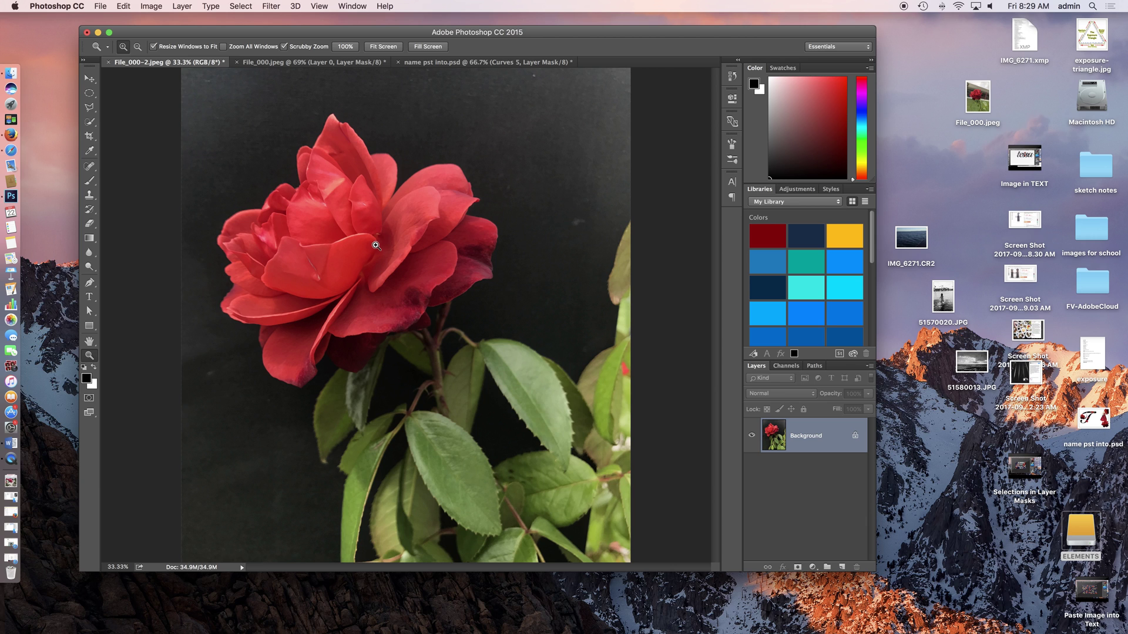
left_click(90, 122)
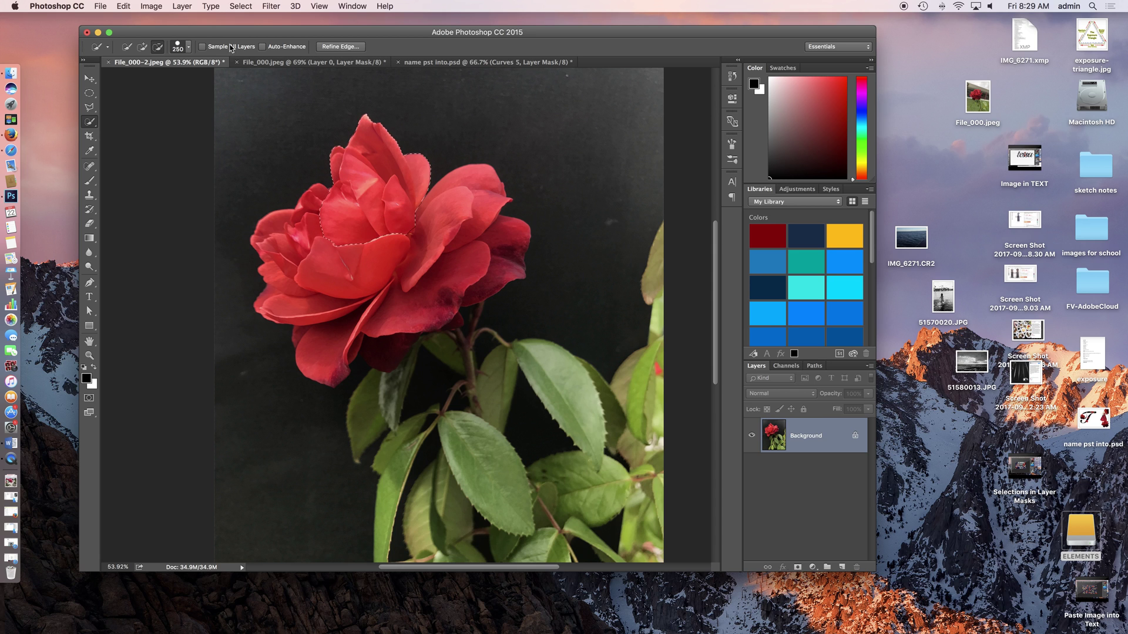
left_click(142, 47)
key("bracketright")
key("bracketright")
key("bracketright")
key("bracketright")
key("bracketright")
key("bracketright")
key("bracketright")
left_click(373, 274)
Step: Add the rose's remaining side and lower petals to the selection with a 400 px brush
key("bracketleft")
key("bracketleft")
key("bracketleft")
key("bracketleft")
key("bracketleft")
left_click(439, 232)
left_click(480, 255)
left_click(411, 312)
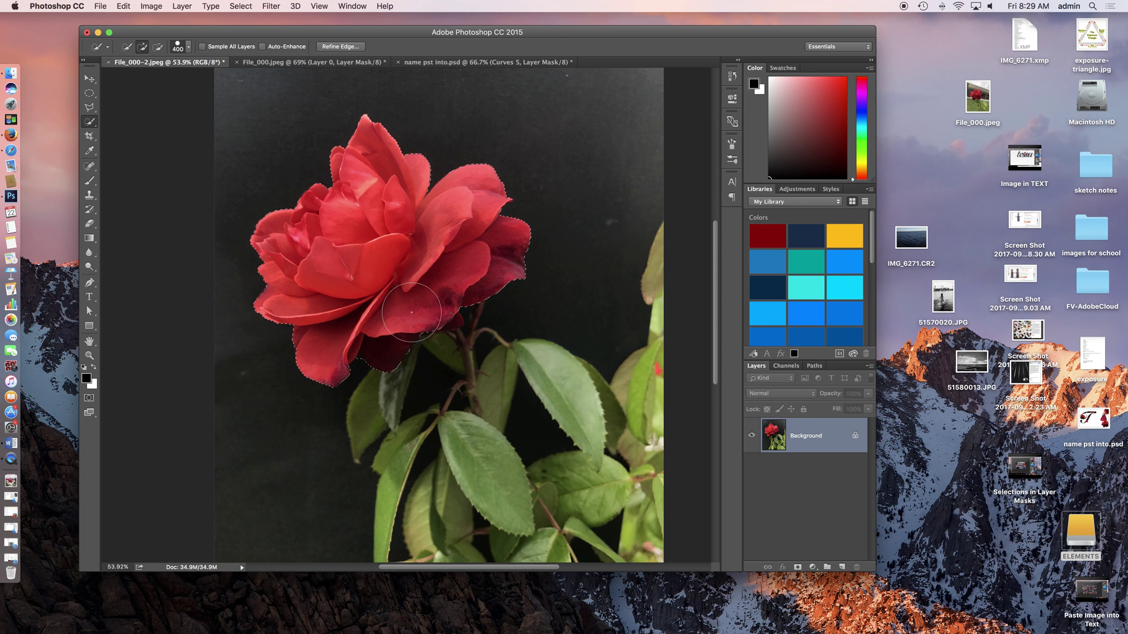
Step: Add the stem and the leaves below the rose to the selection, reducing the brush to 45 px for the edges
key("bracketleft")
key("bracketleft")
left_click(475, 451)
key("bracketleft")
left_click_drag(396, 479, 411, 359)
left_click(389, 400)
key("bracketleft")
key("bracketleft")
key("bracketleft")
key("bracketleft")
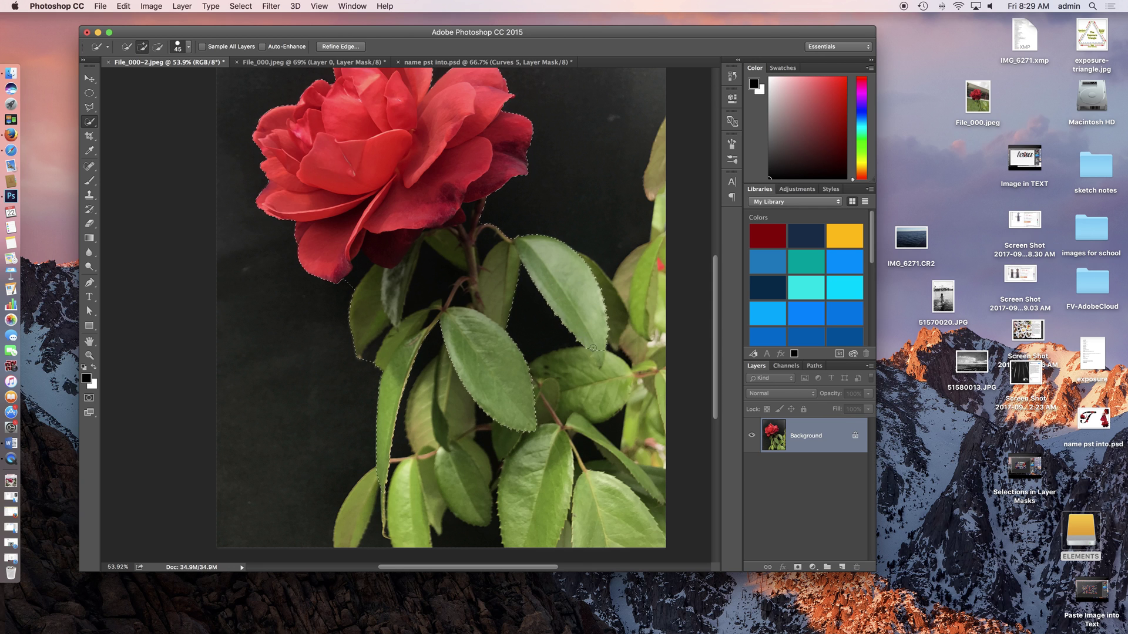
left_click_drag(593, 348, 596, 356)
Step: Subtract the dark background gap between the stem and the lower-left leaves from the selection with the Polygonal Lasso
key("z")
mouse_move(423, 301)
left_mouse_down()
mouse_move(509, 285)
mouse_move(459, 285)
left_mouse_up()
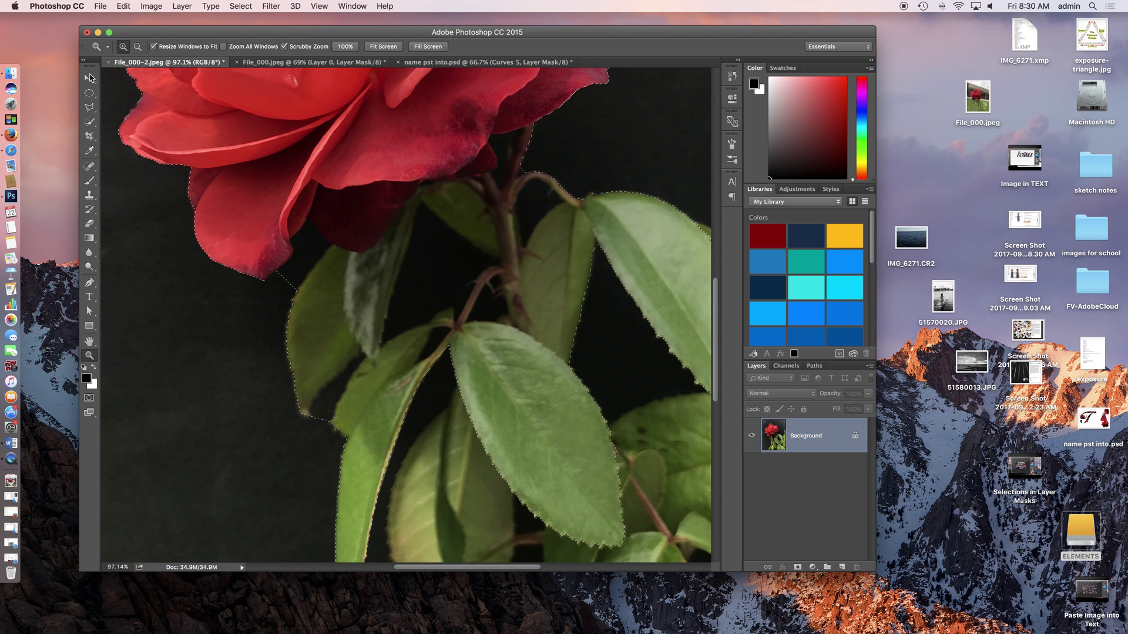
left_click(95, 107)
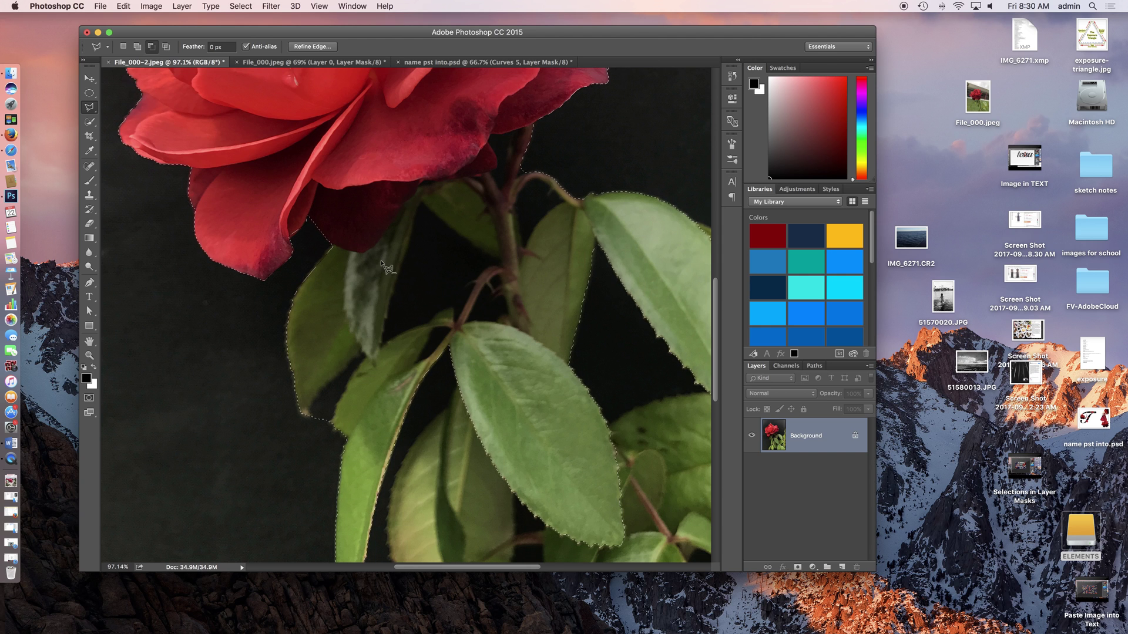
left_click(421, 204)
left_click(502, 264)
left_click(482, 271)
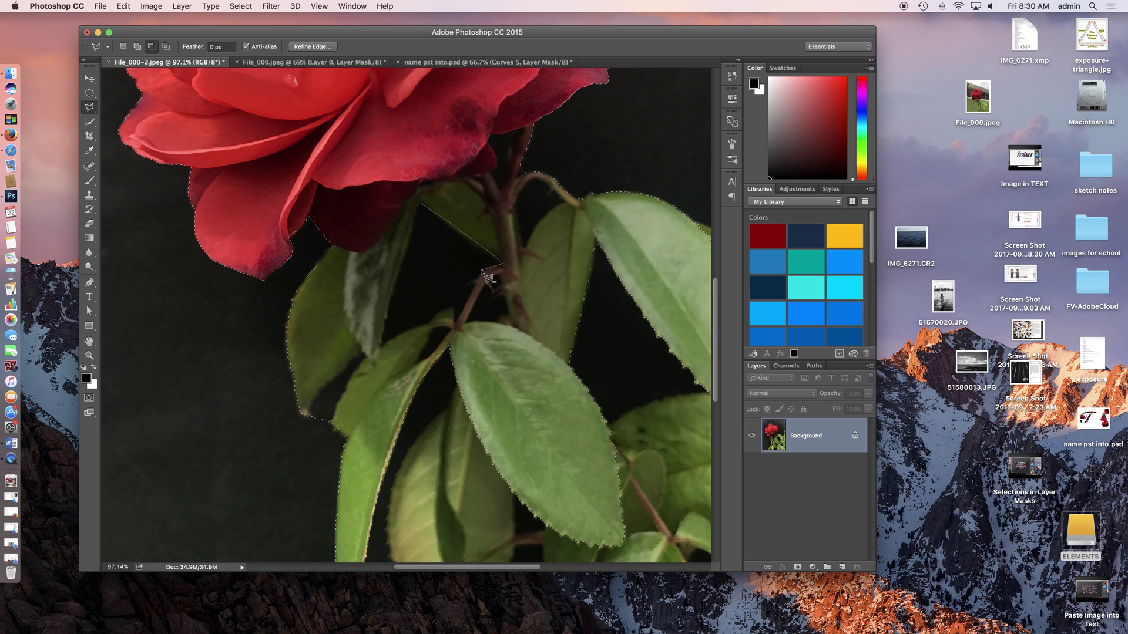
left_click(453, 308)
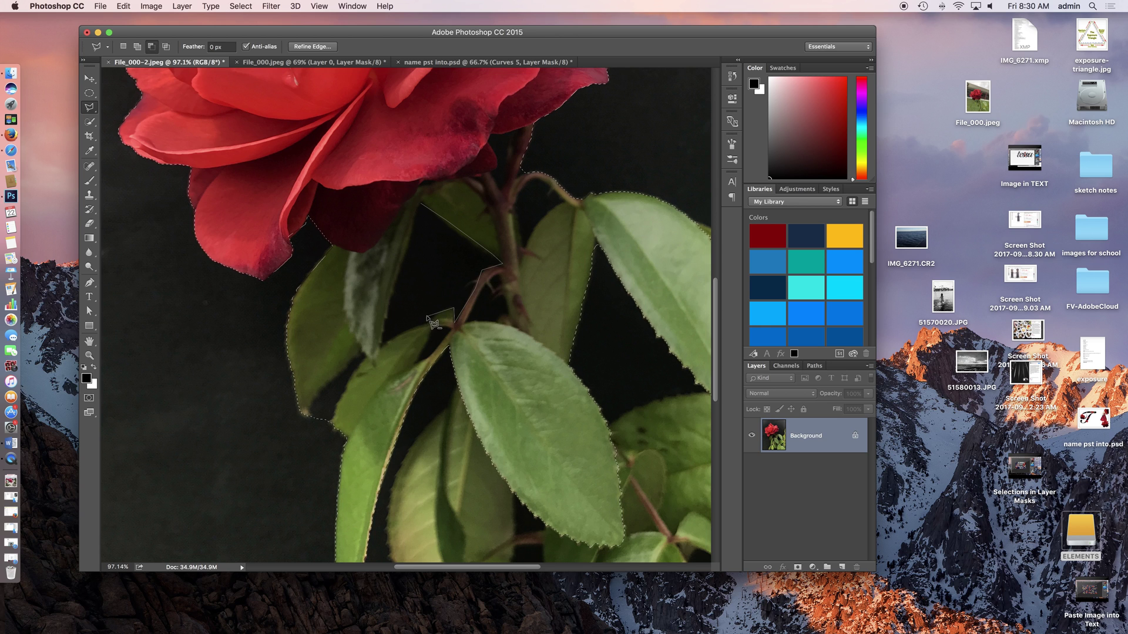
left_click(380, 346)
left_click(422, 206)
Step: Subtract the dark gap between the main stem and the leaf to its right from the selection
left_click(507, 324)
left_click(516, 203)
left_click(521, 248)
left_click(563, 201)
Step: Add a layer mask from the selection to isolate the rose, stem and leaves
key("z")
left_click_drag(573, 303, 527, 314)
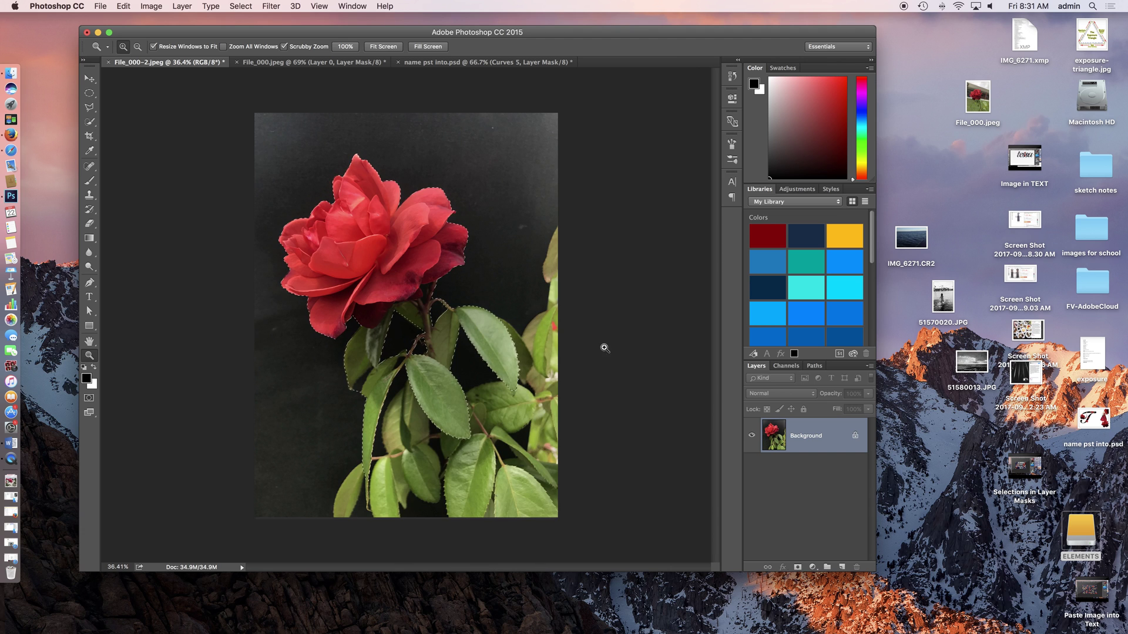
left_click(798, 567)
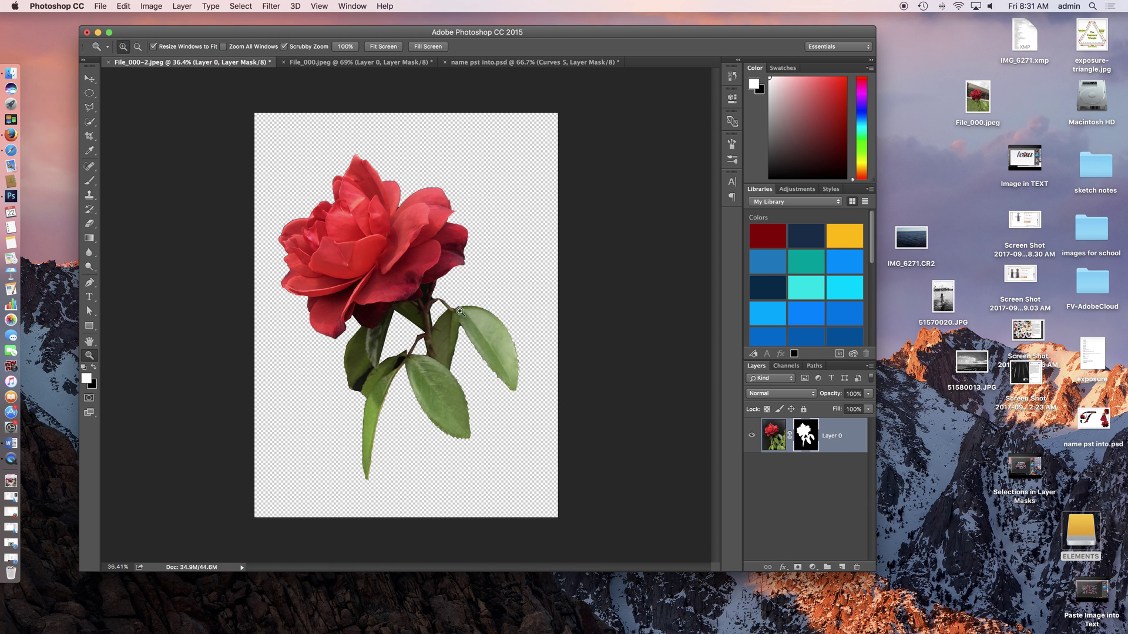
Step: Outline the remaining dark gap between the lower petals and the upper stem with the Polygonal Lasso in add mode
left_click_drag(437, 292, 521, 291)
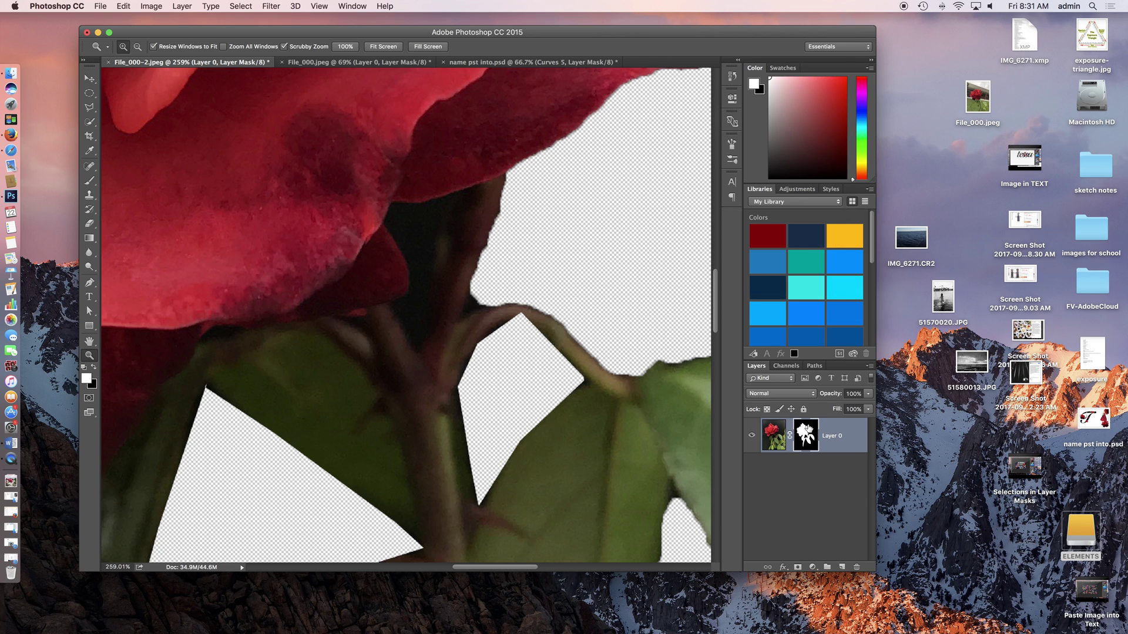
key("b")
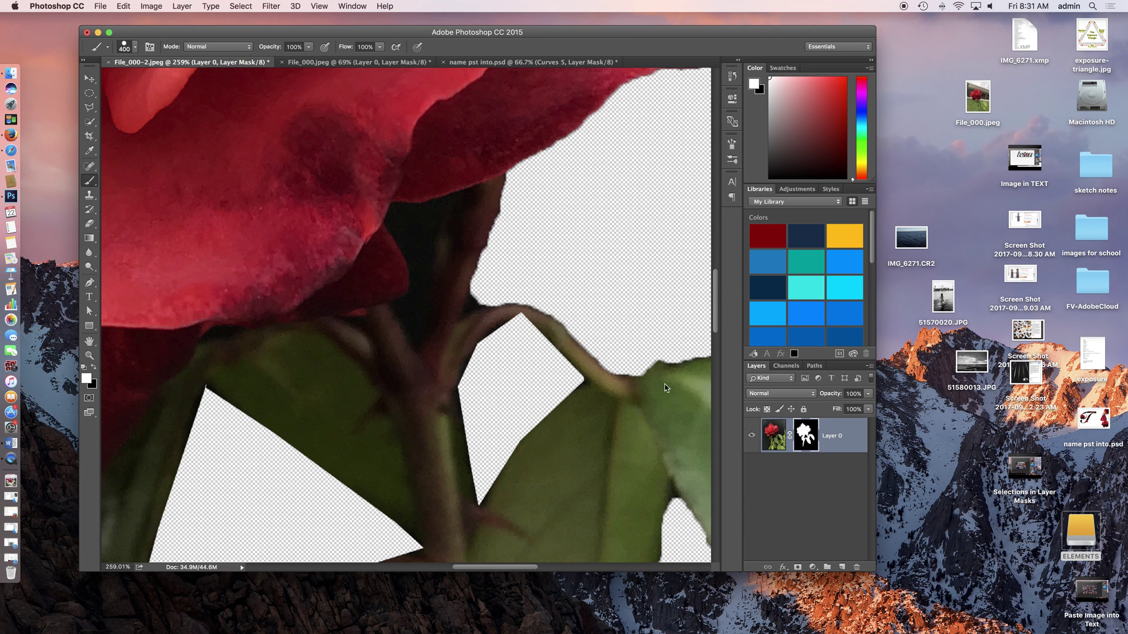
left_click(89, 106)
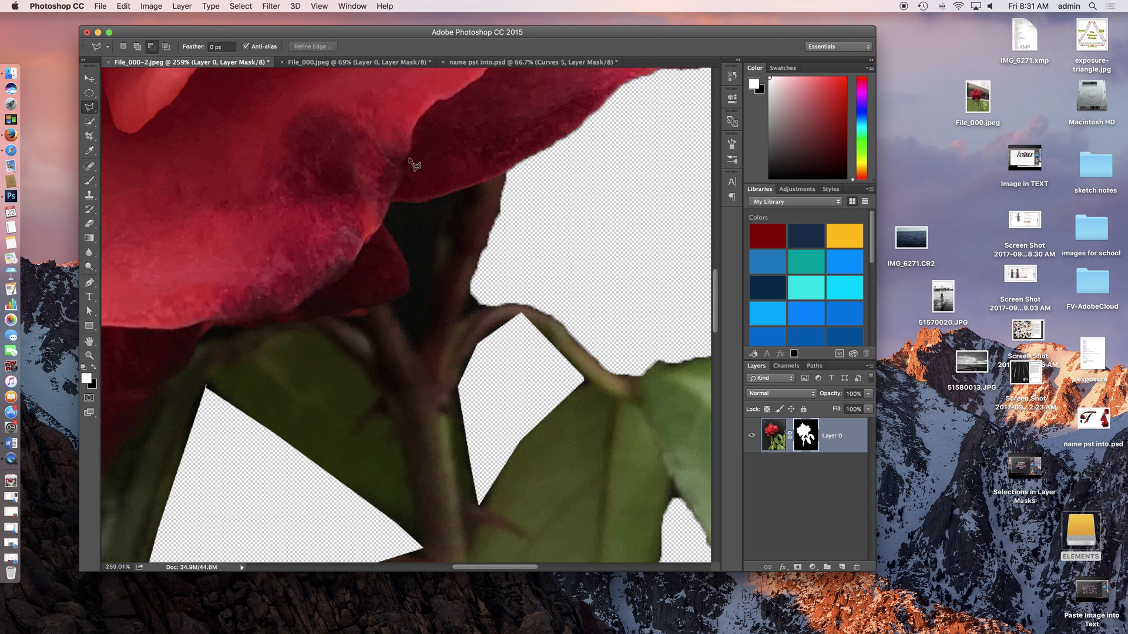
left_click(136, 46)
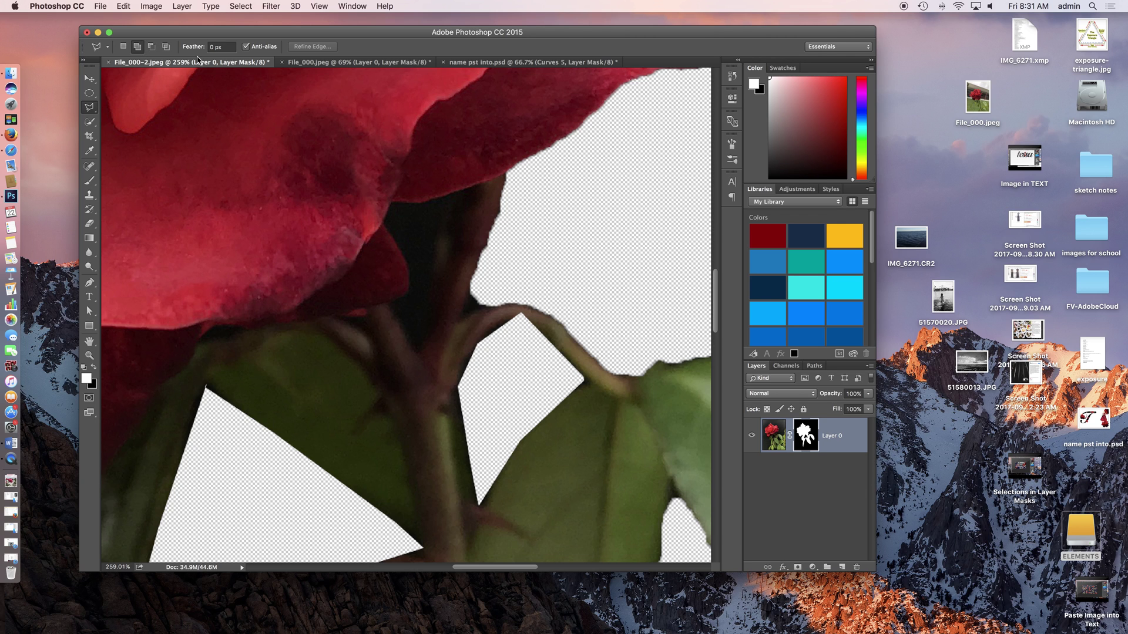
left_click(480, 184)
left_click(411, 203)
left_click(392, 201)
left_click(381, 225)
left_click(409, 262)
left_click(409, 288)
left_click(382, 303)
left_click(419, 355)
left_click(474, 219)
left_click(481, 184)
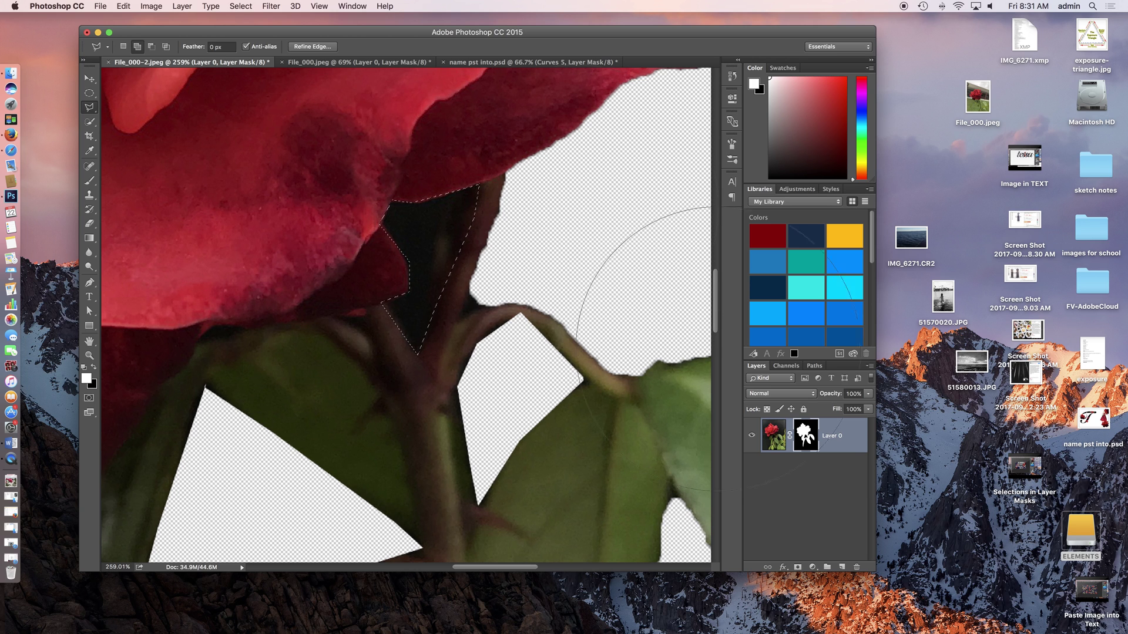
Step: Paint black on the layer mask inside the selected gap with the 400 px brush and clear the selection
key("b")
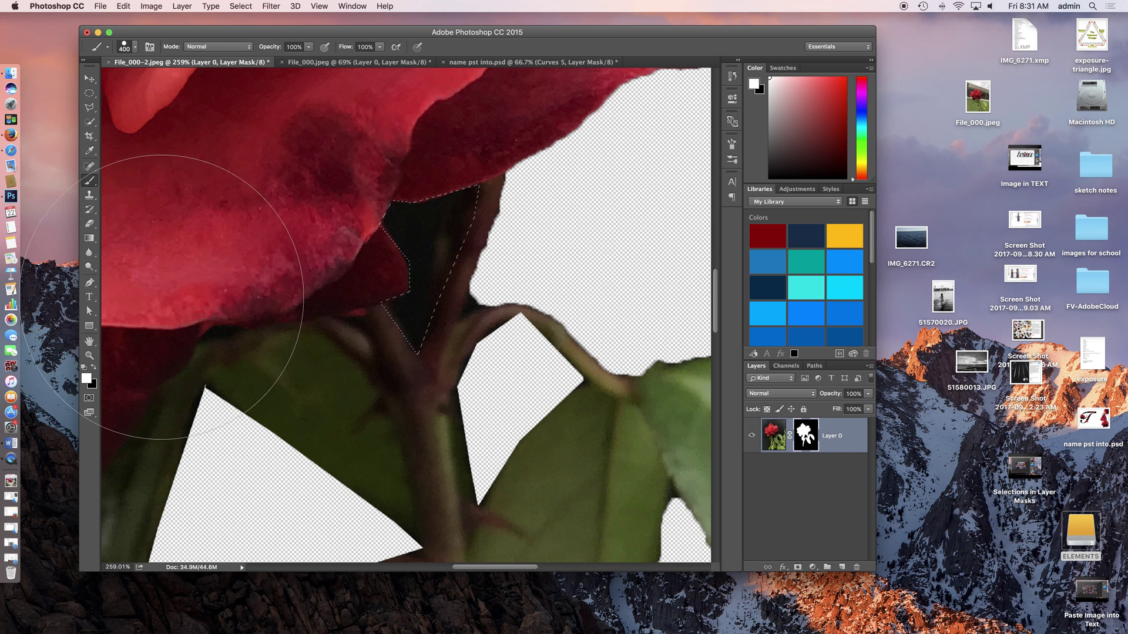
key("x")
left_click_drag(410, 211, 413, 225)
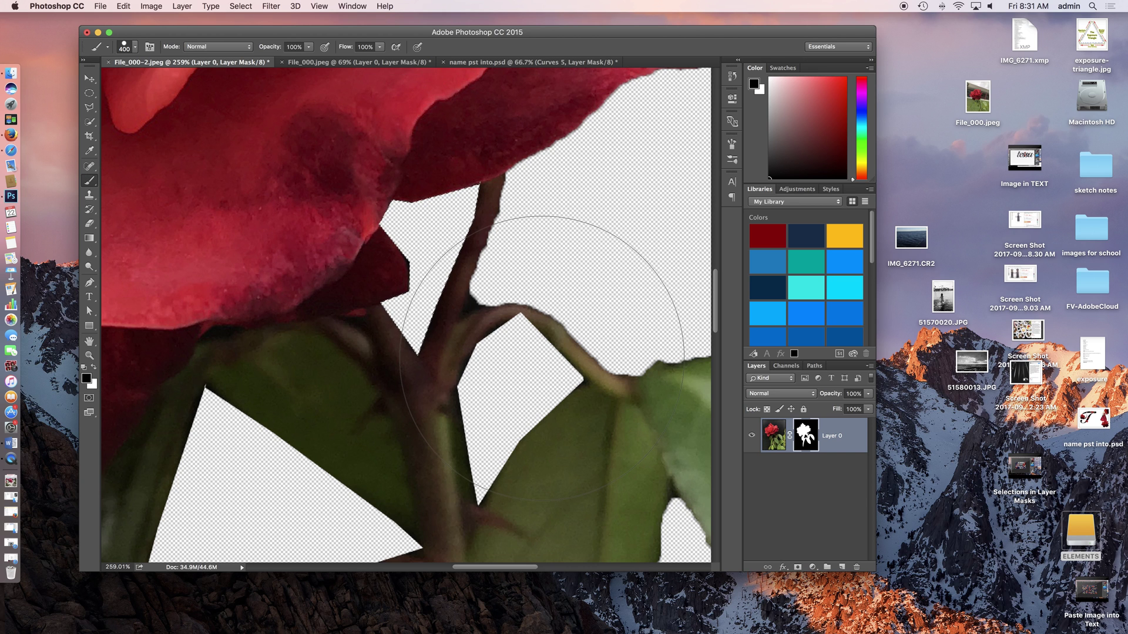
Step: View the properties of Layer 0's mask, comparing them with those of the layer's image thumbnail
key("z")
left_click_drag(526, 310, 458, 343)
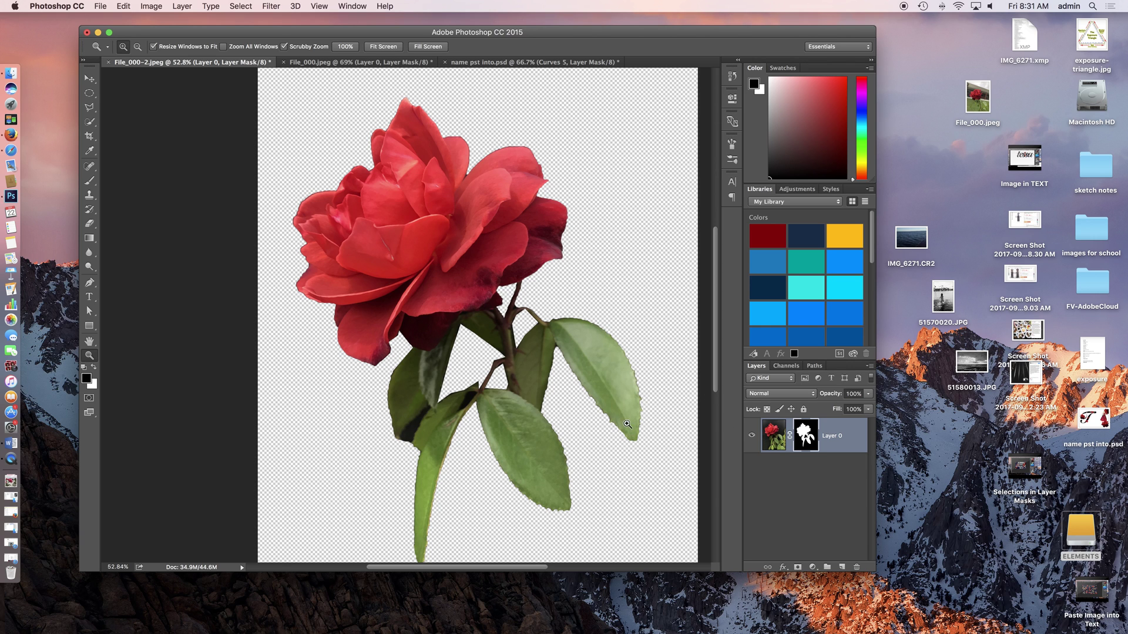
double_click(804, 442)
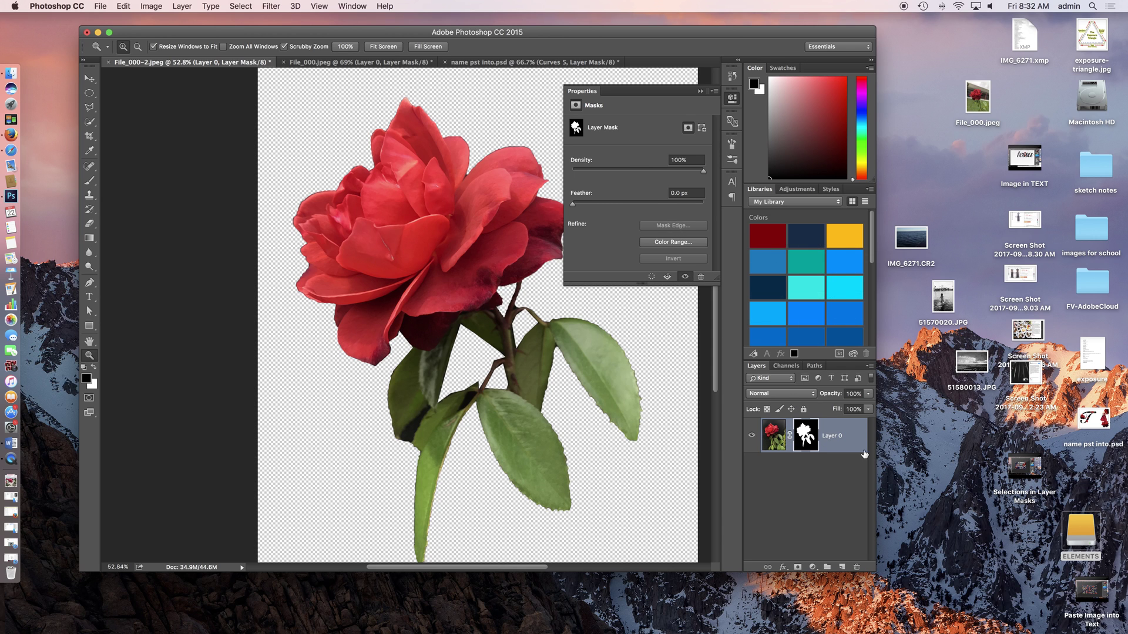
left_click(773, 435)
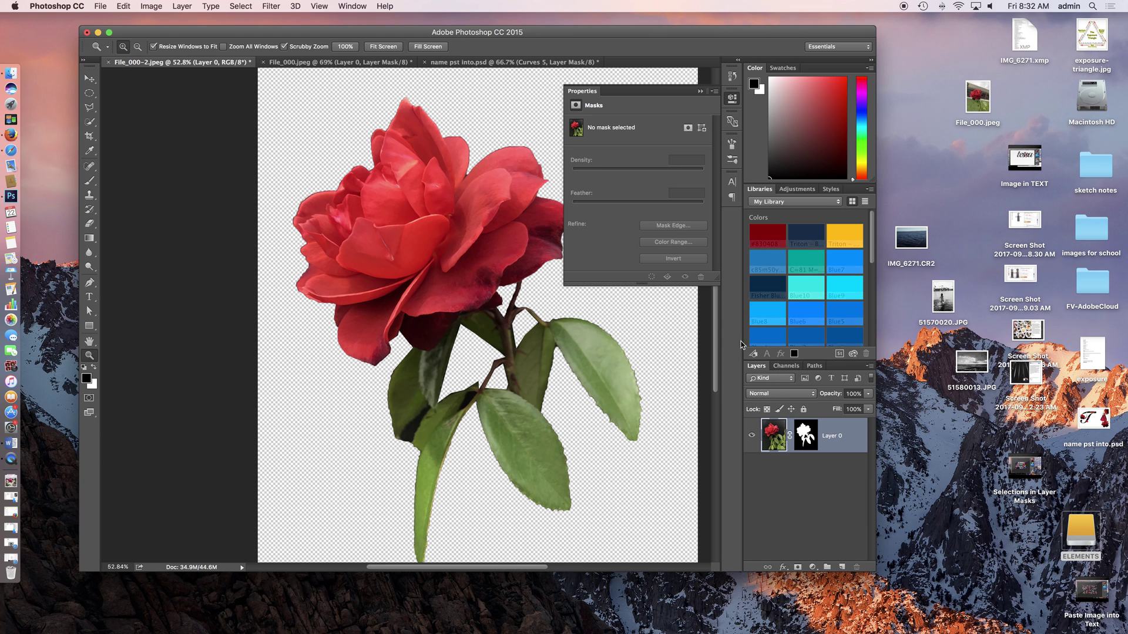
left_click(700, 91)
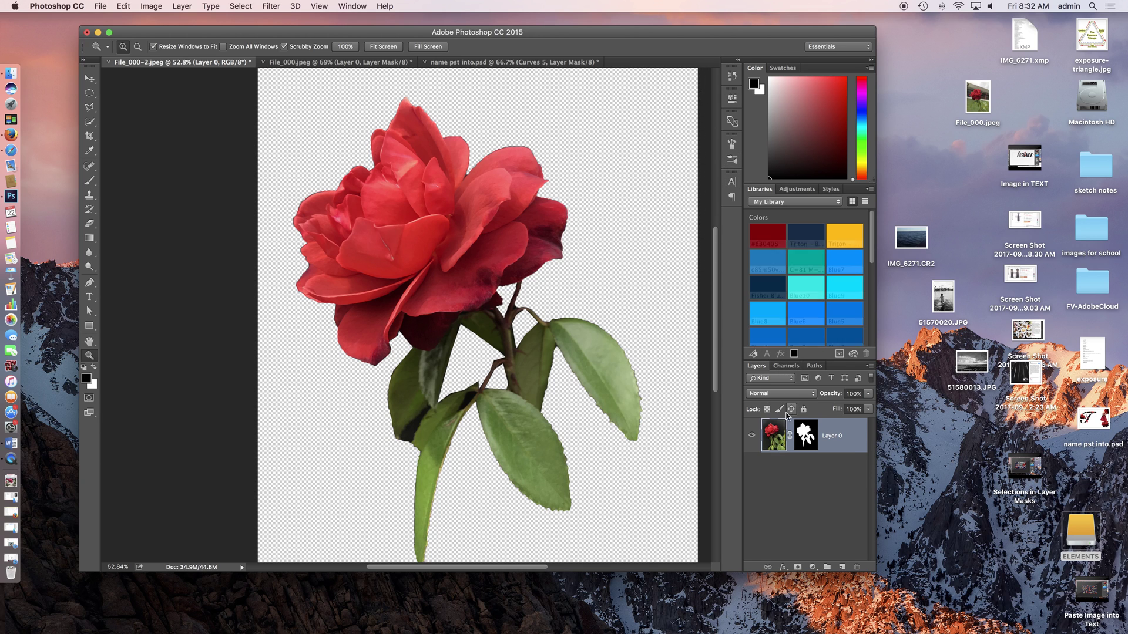
left_click(810, 445)
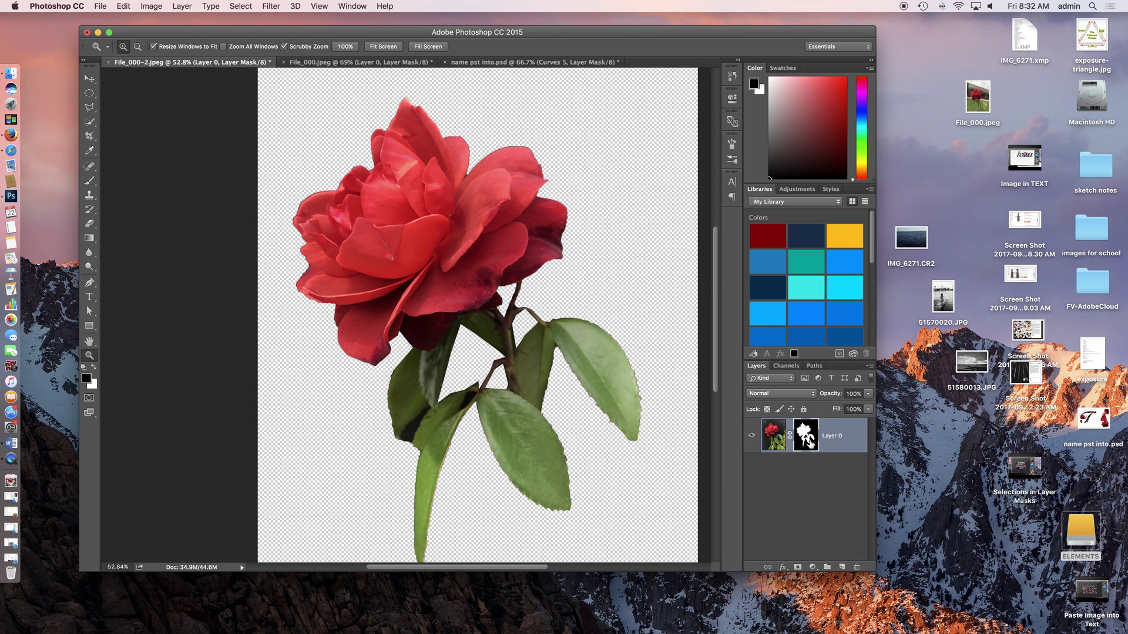
double_click(811, 445)
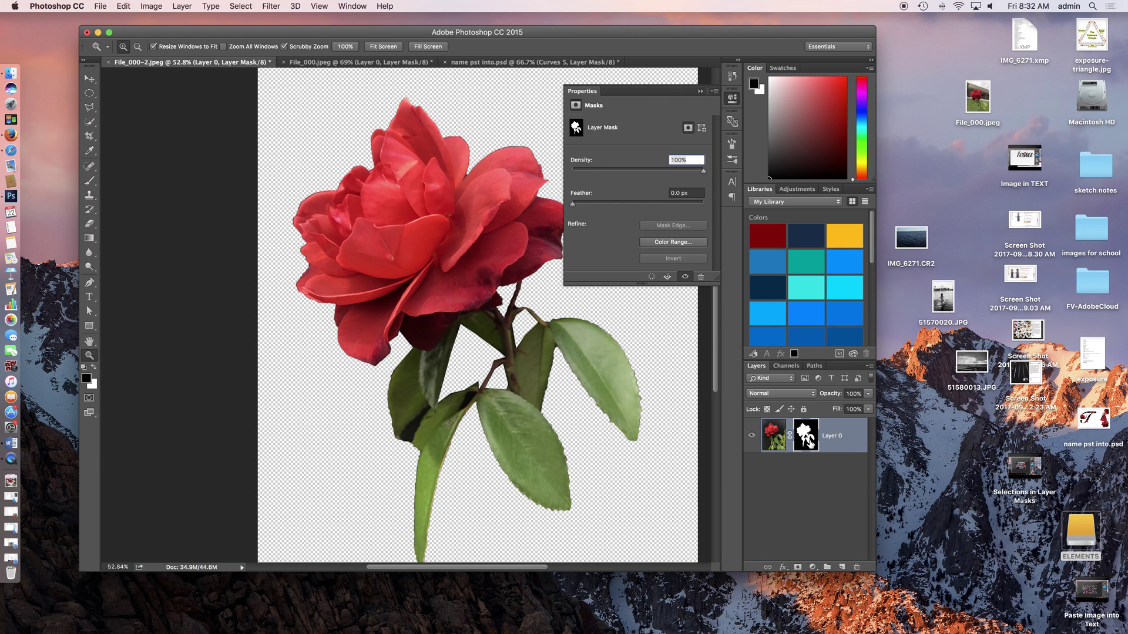
left_click(692, 242)
left_click(644, 203)
Step: View Layer 0's blending options in the Layer Style dialog and close it without changes
left_click(783, 446)
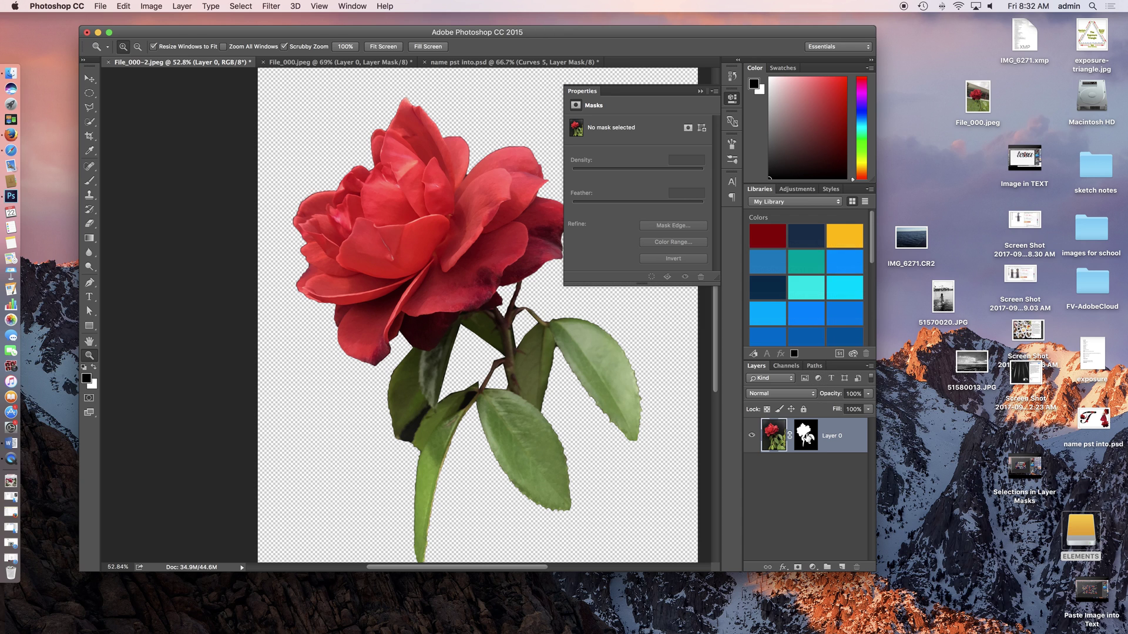
left_click(808, 438)
double_click(844, 442)
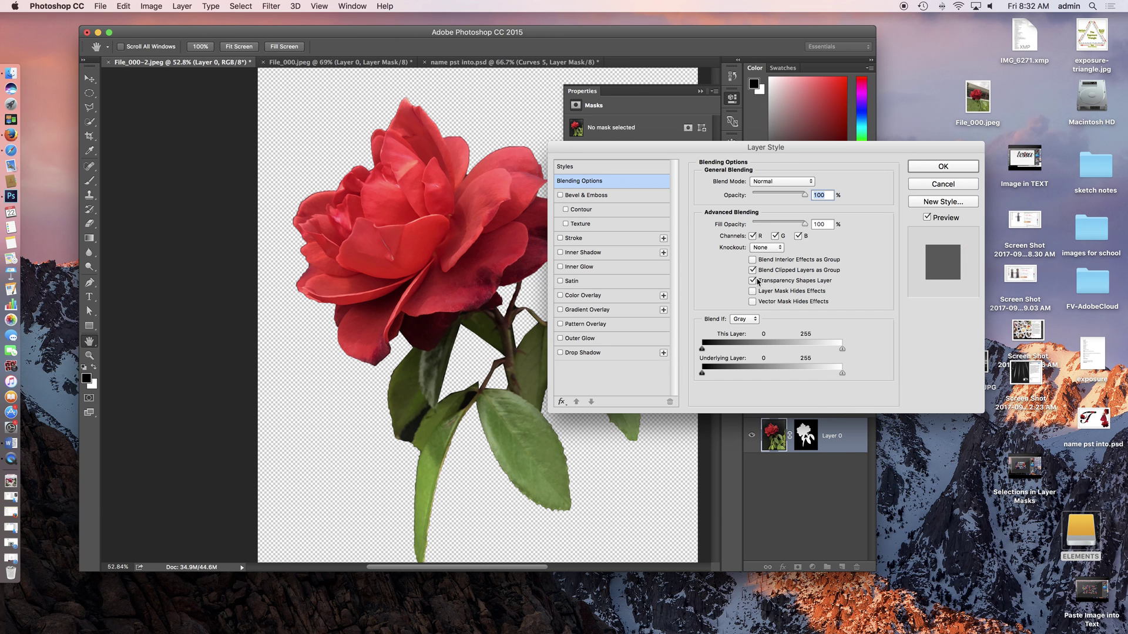
left_click(941, 185)
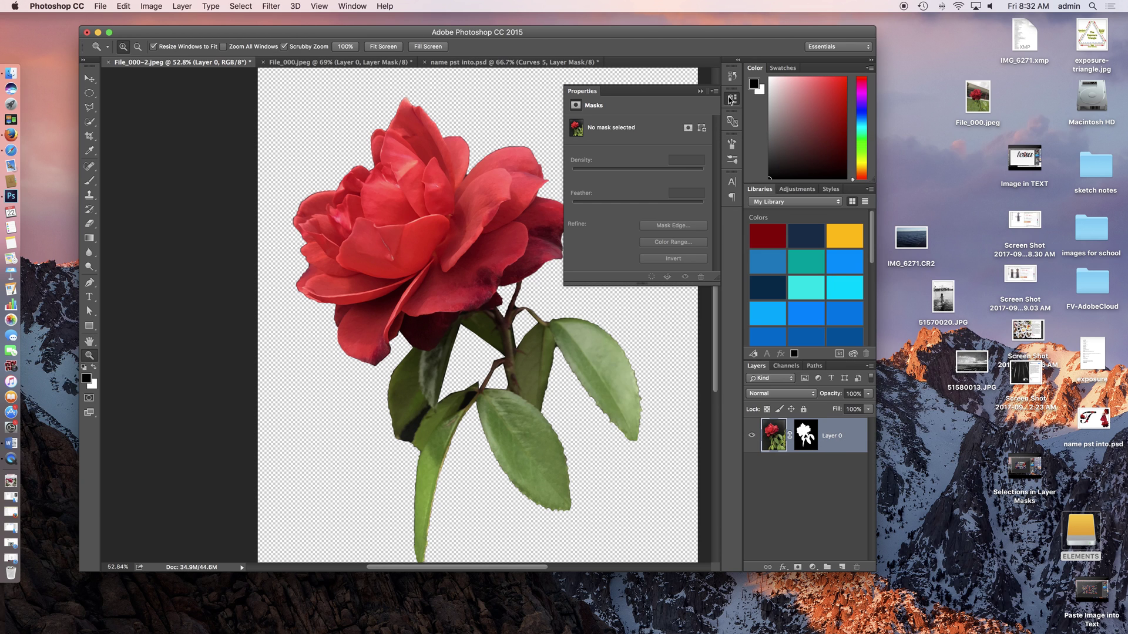
left_click(701, 91)
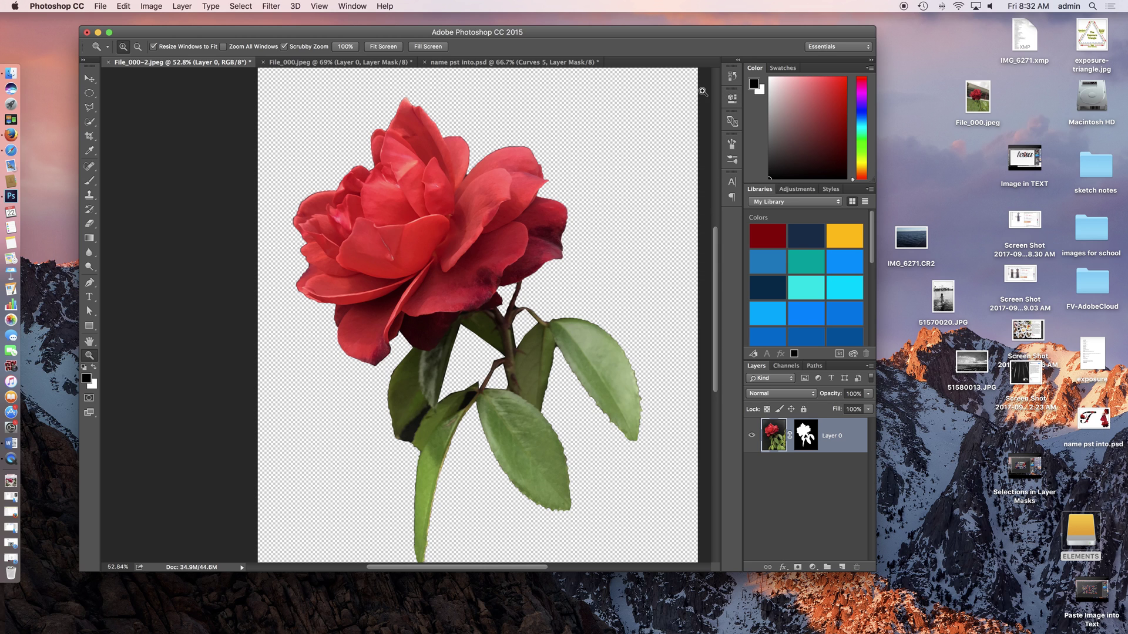
double_click(848, 445)
left_click(943, 166)
Step: Open the Refine Mask dialog for Layer 0's mask through Mask Edge, keeping the mask density at 100%
left_click(806, 435)
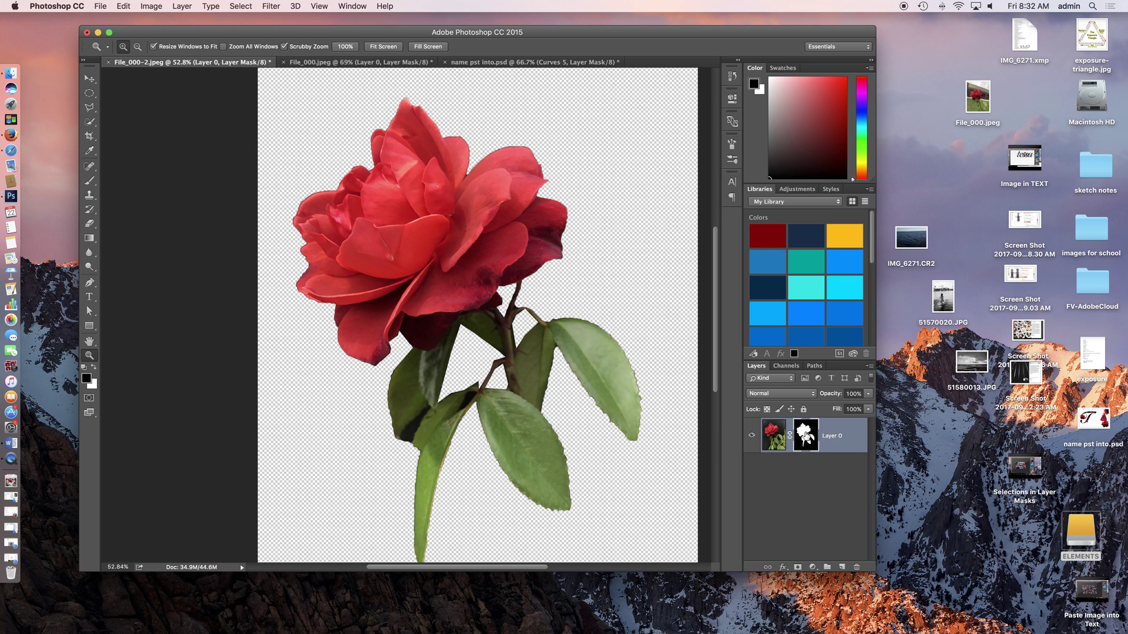
double_click(807, 441)
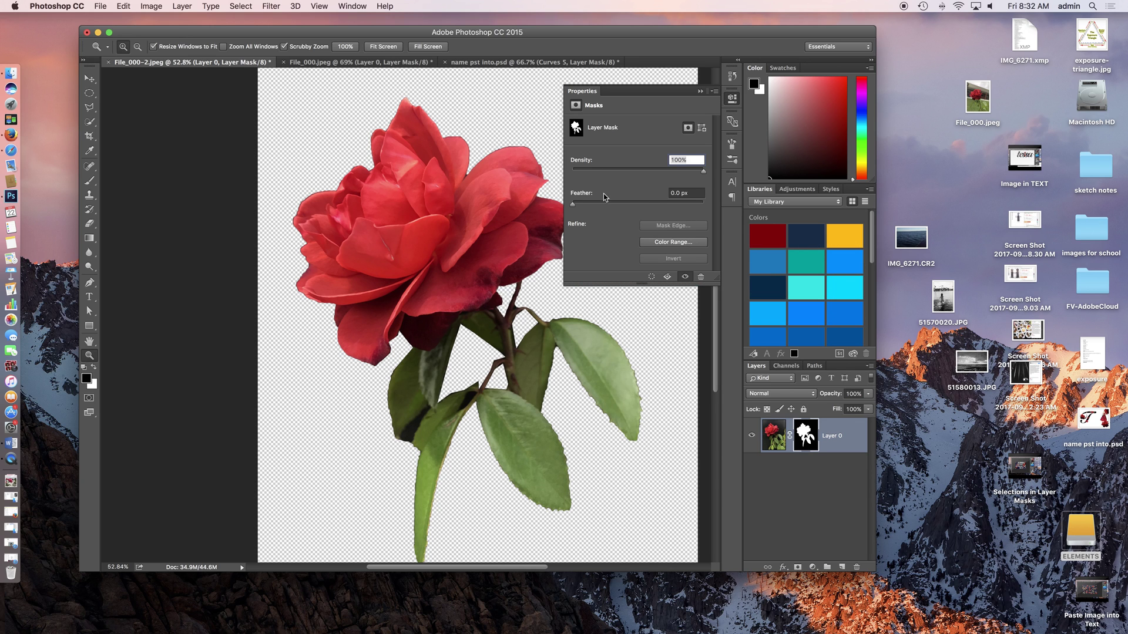
mouse_move(704, 171)
left_mouse_down()
mouse_move(551, 170)
mouse_move(715, 178)
left_mouse_up()
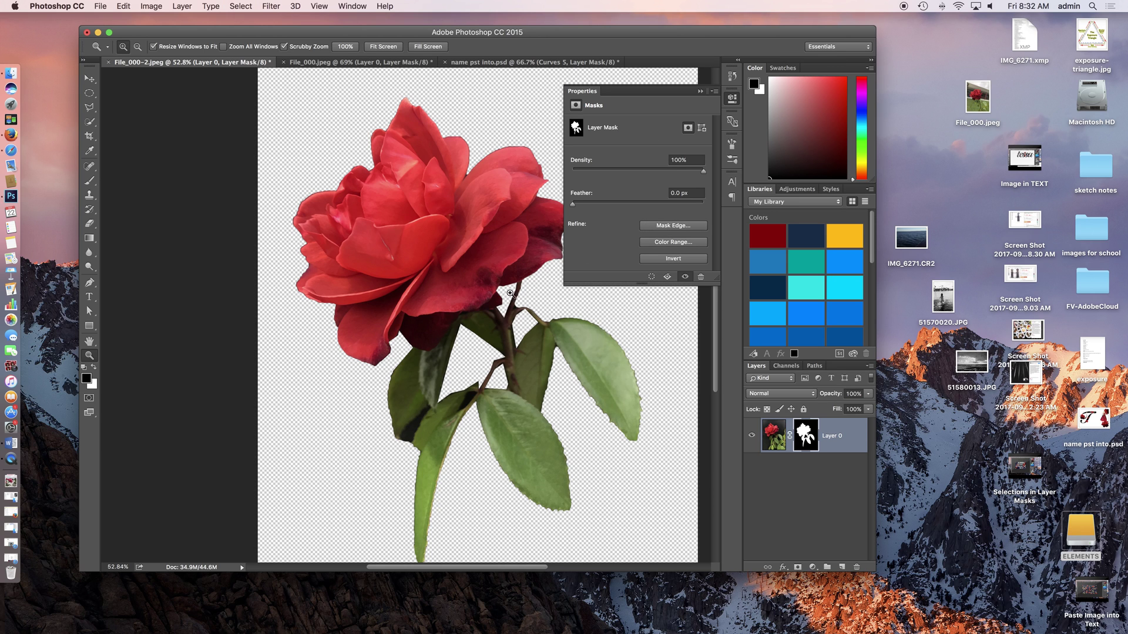
left_click(691, 224)
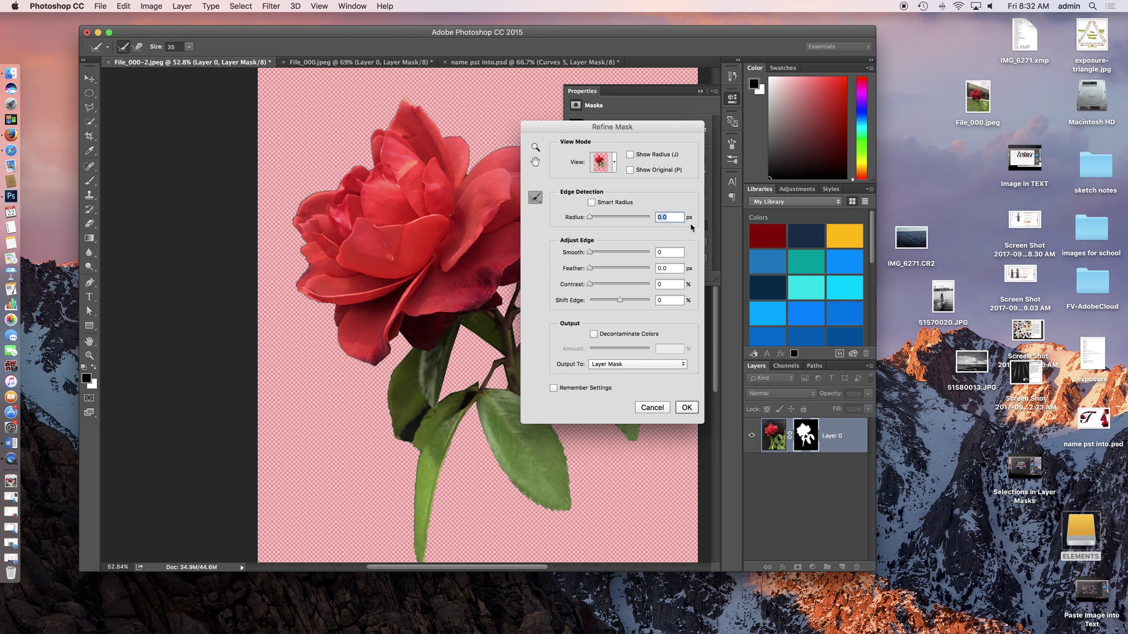
left_click_drag(617, 128, 625, 104)
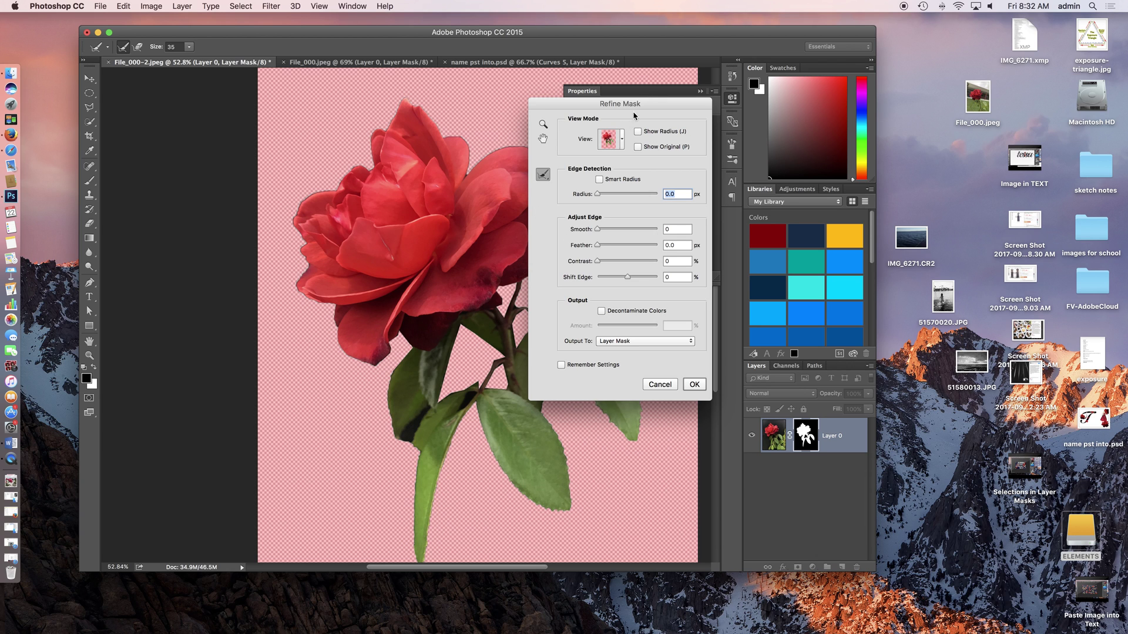
Step: Preview the masked rose on white and return the preview to Overlay
left_click(622, 148)
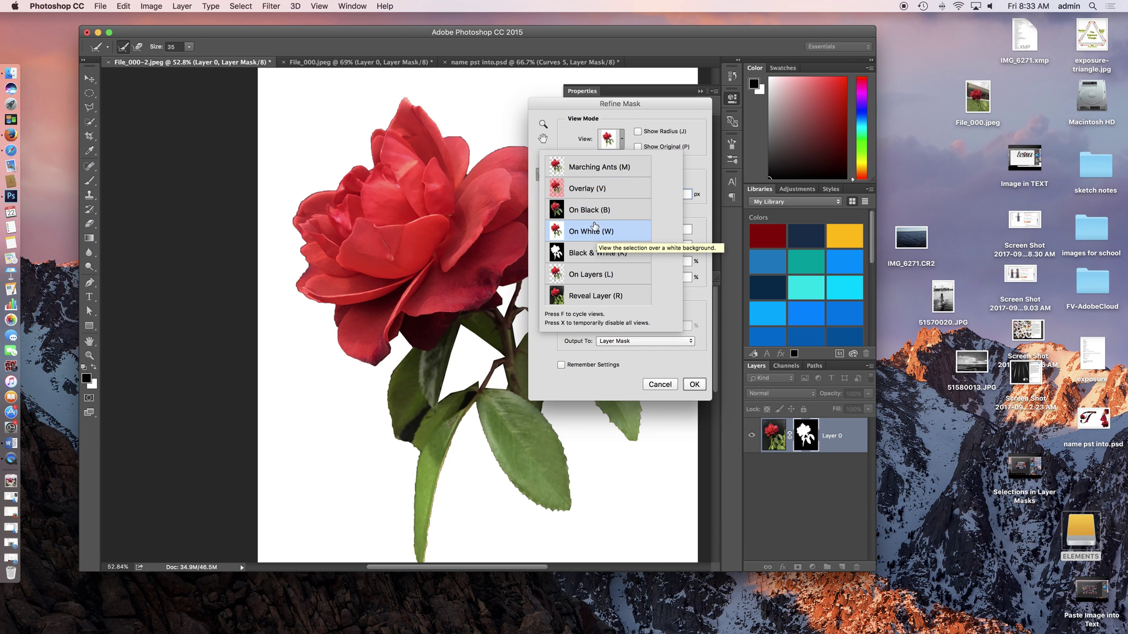
left_click_drag(580, 104, 632, 88)
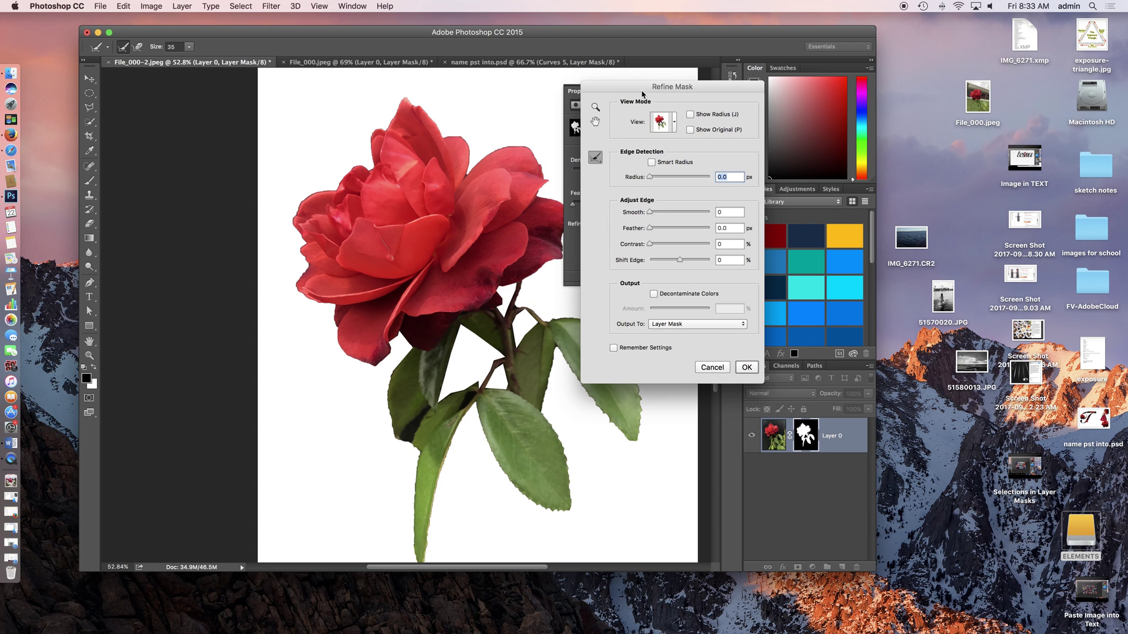
left_click(674, 121)
left_click(648, 177)
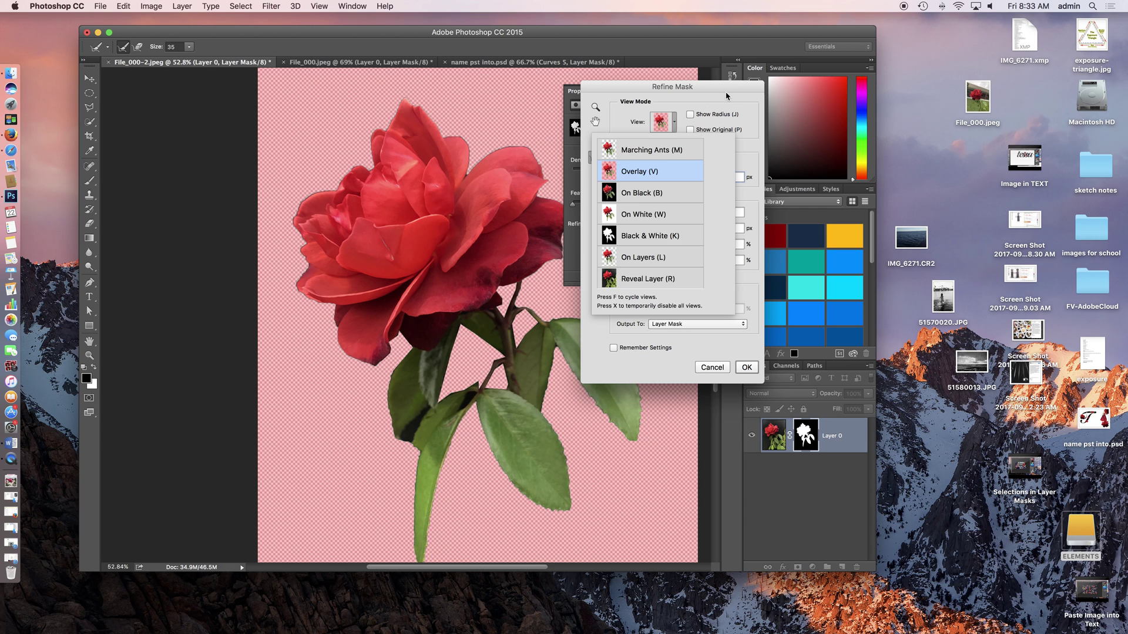
left_click(726, 101)
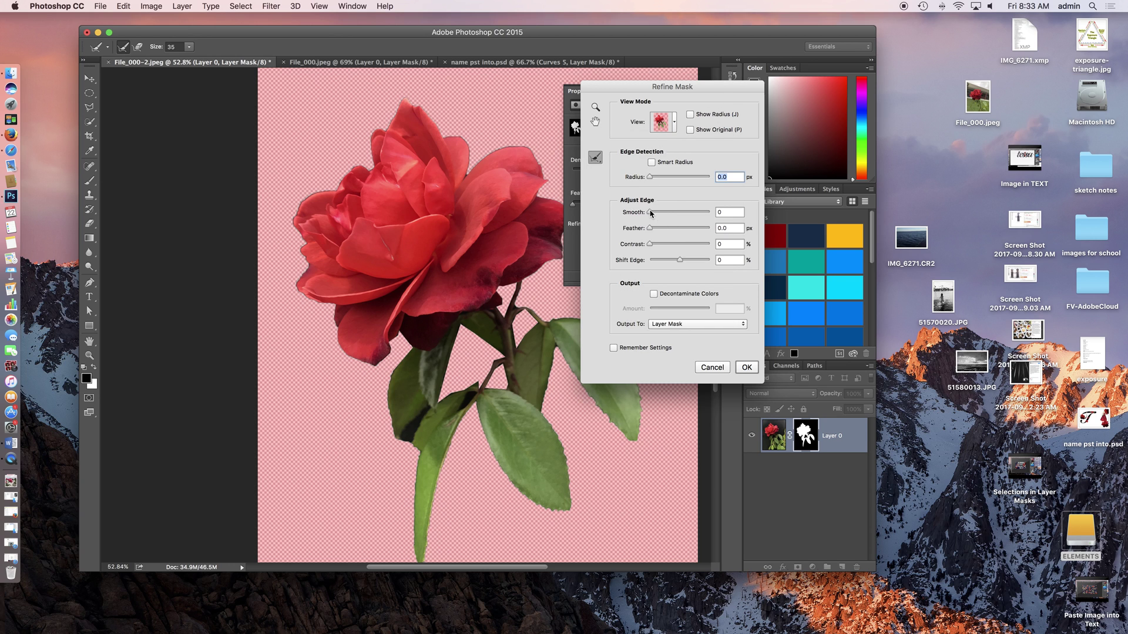
Step: Set the mask's edge smoothing to 60 and inspect the petal edges up close in the On White preview
left_click_drag(650, 213, 687, 216)
key("z")
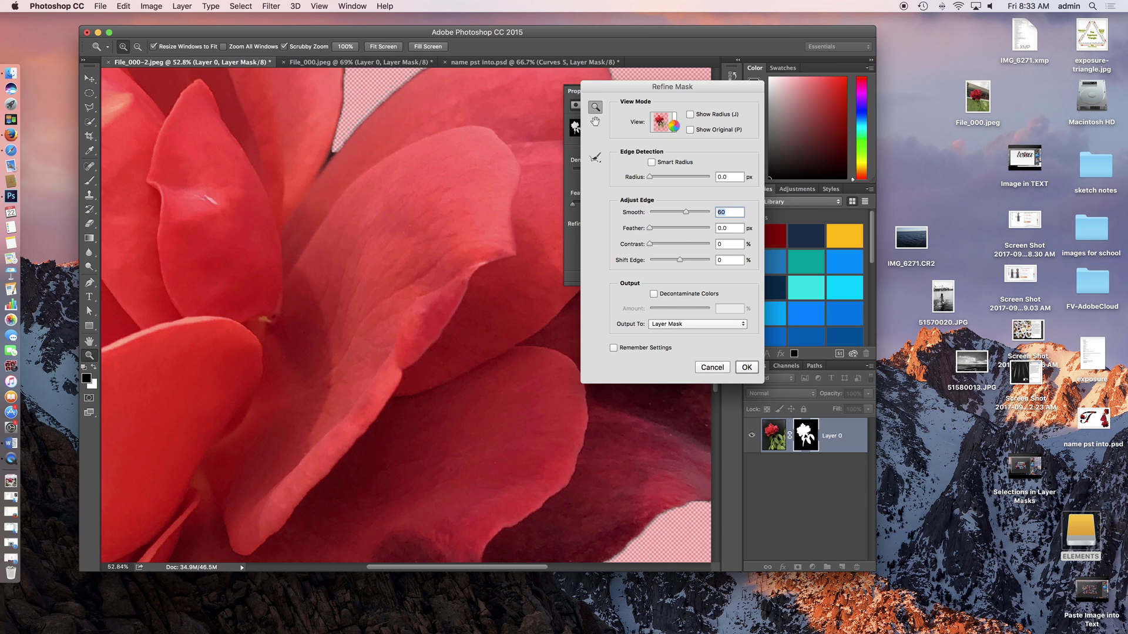
left_click(674, 126)
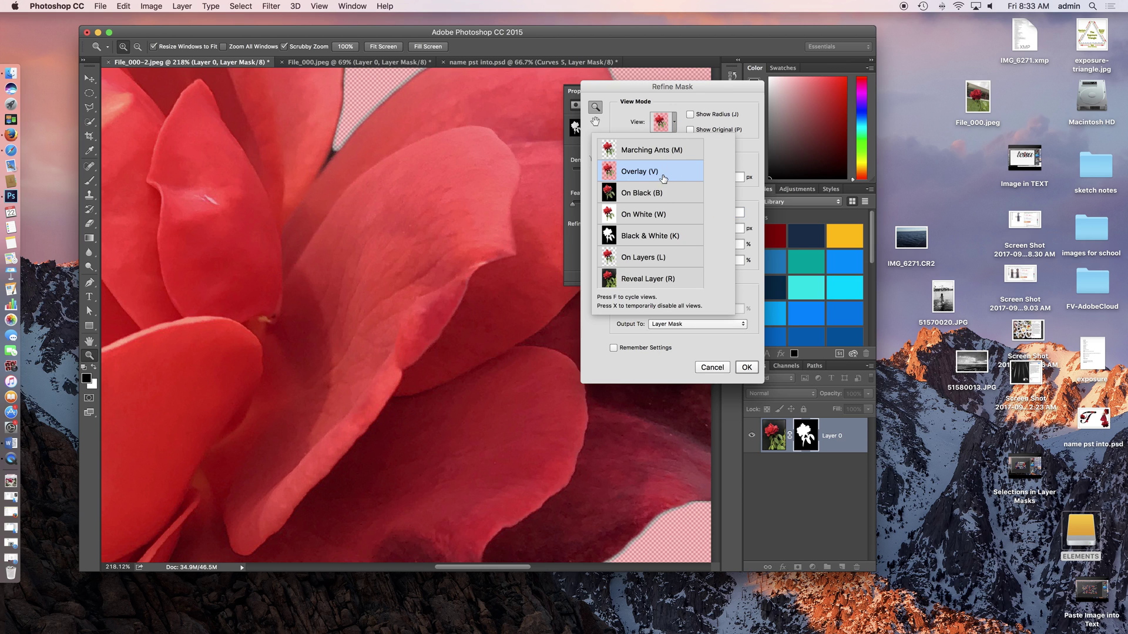
left_click(665, 218)
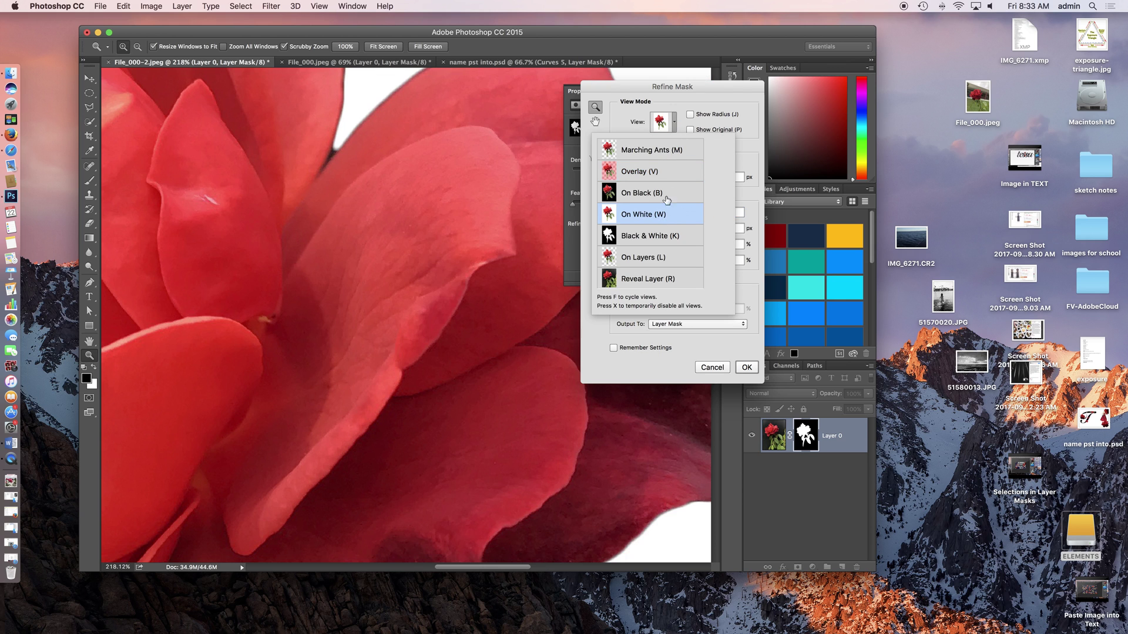
Step: Compare the mask edges at smoothing 0, set the smoothing to 57, and inspect the petal and leaf edges on white
left_click(738, 345)
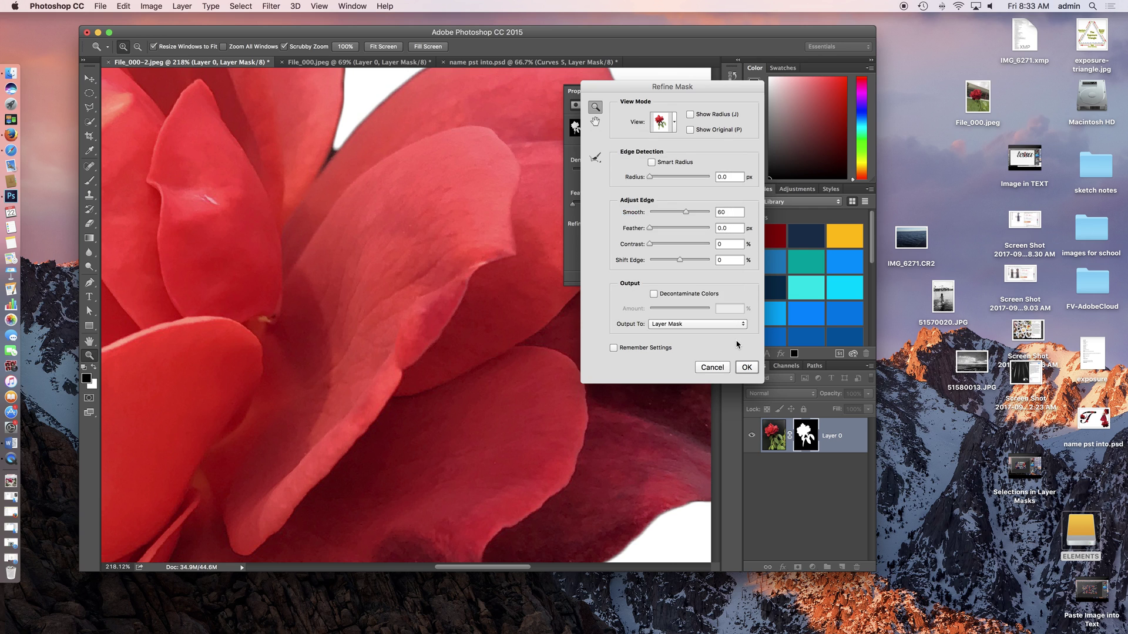
left_click_drag(686, 212, 648, 212)
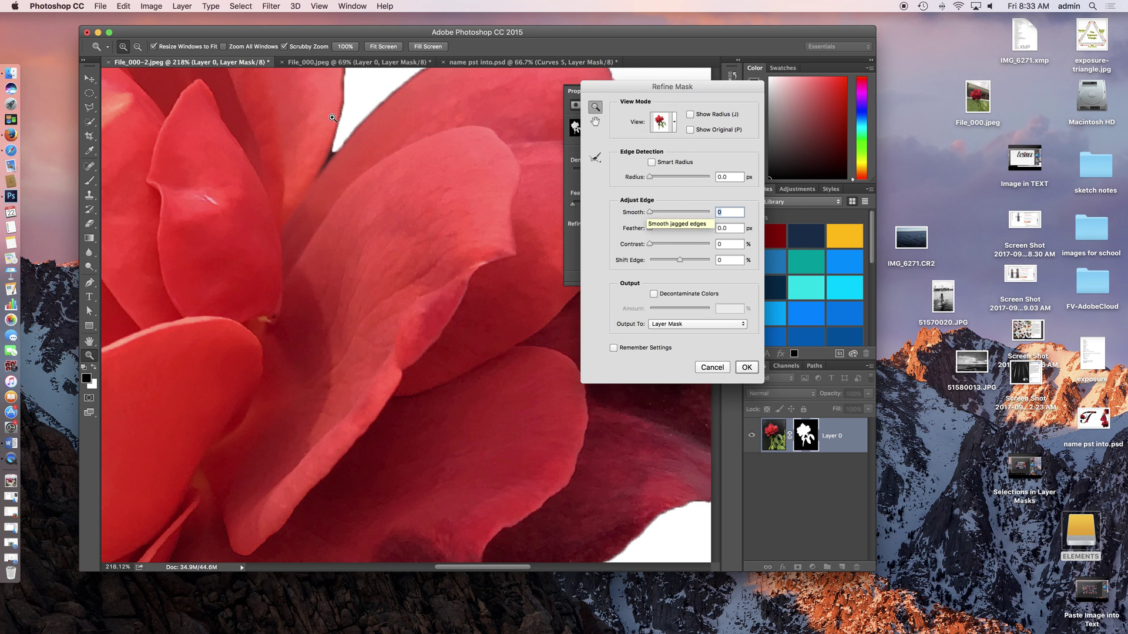
left_click_drag(649, 212, 684, 212)
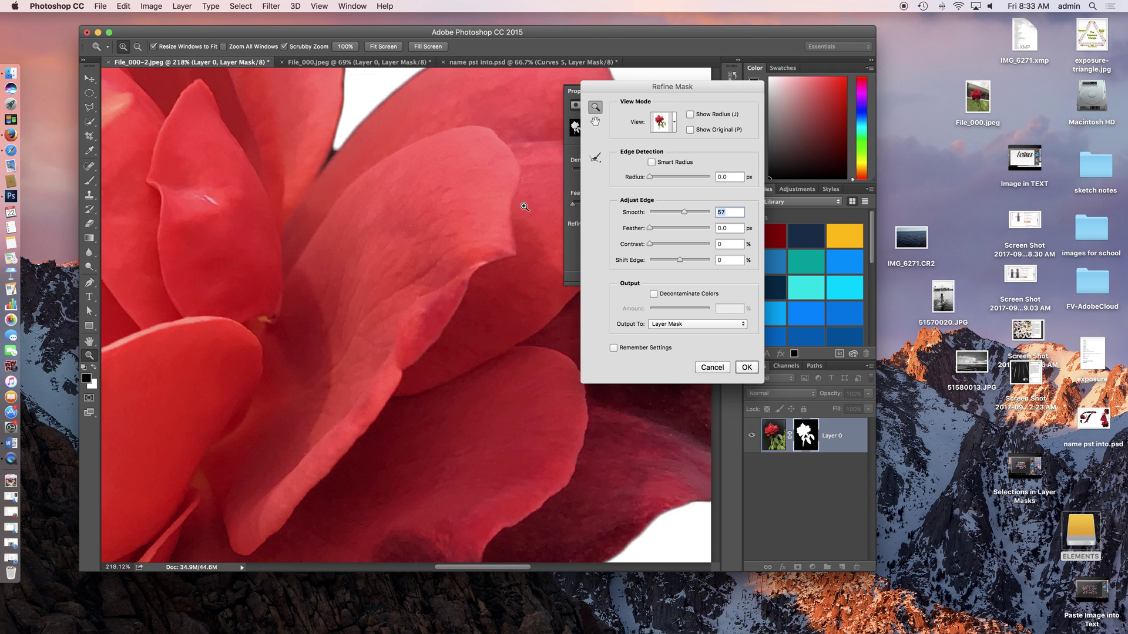
left_click_drag(500, 347, 332, 219)
left_click_drag(497, 428, 421, 284)
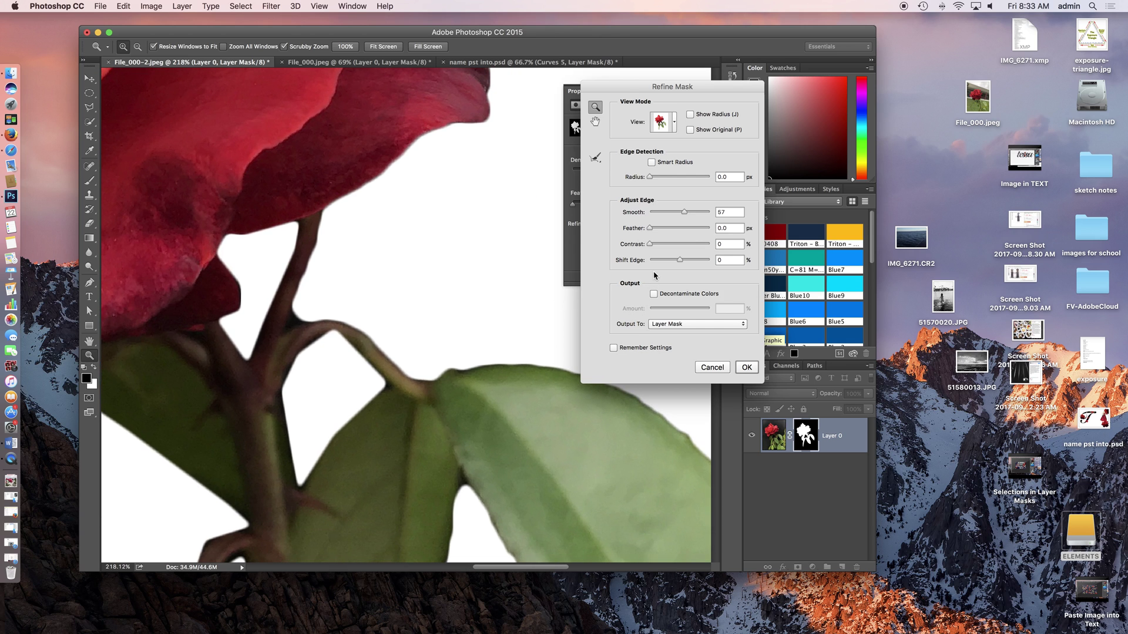
Step: Feather the mask by 1 px, shift its edge to -100%, and apply the mask refinement
left_click_drag(738, 228, 712, 229)
type("1")
left_click_drag(493, 139, 572, 497)
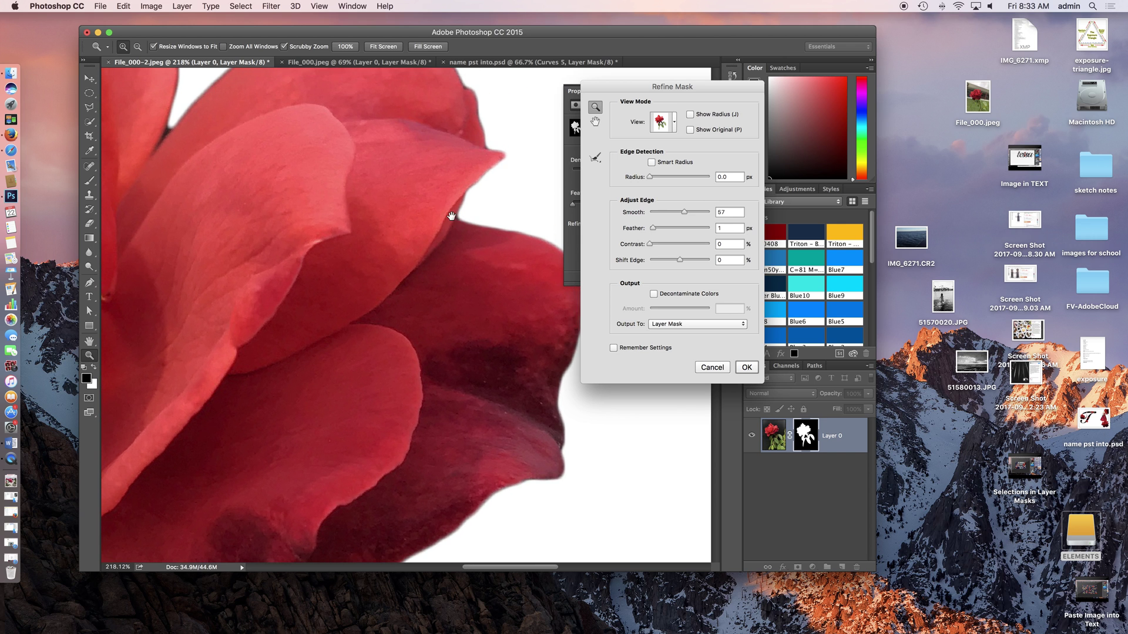
left_click_drag(383, 181, 440, 189)
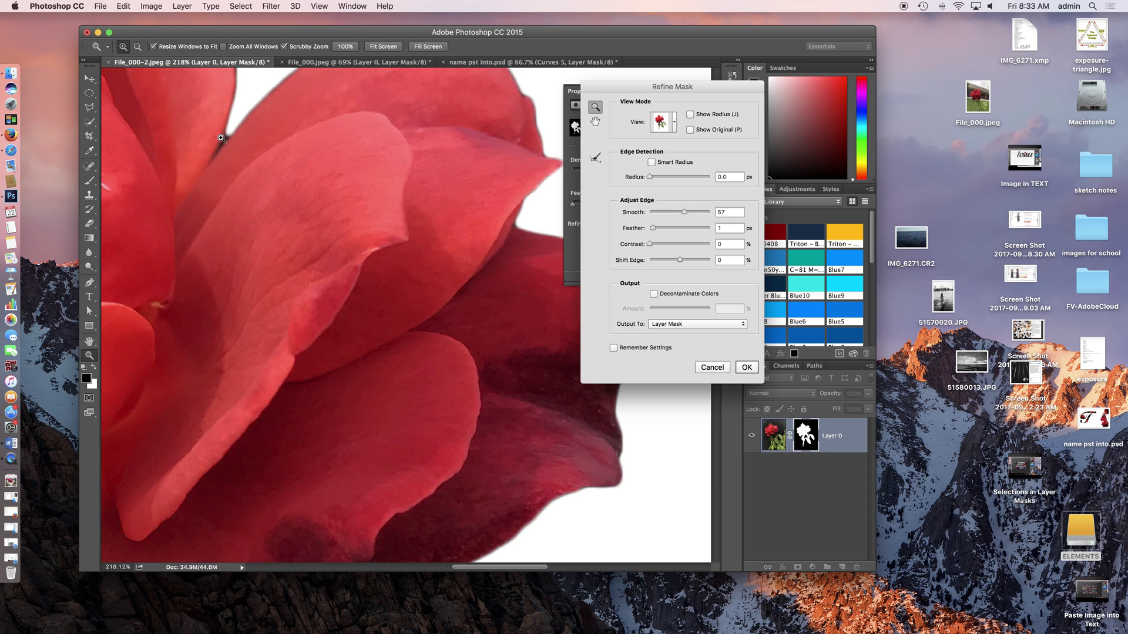
left_click_drag(680, 261, 645, 261)
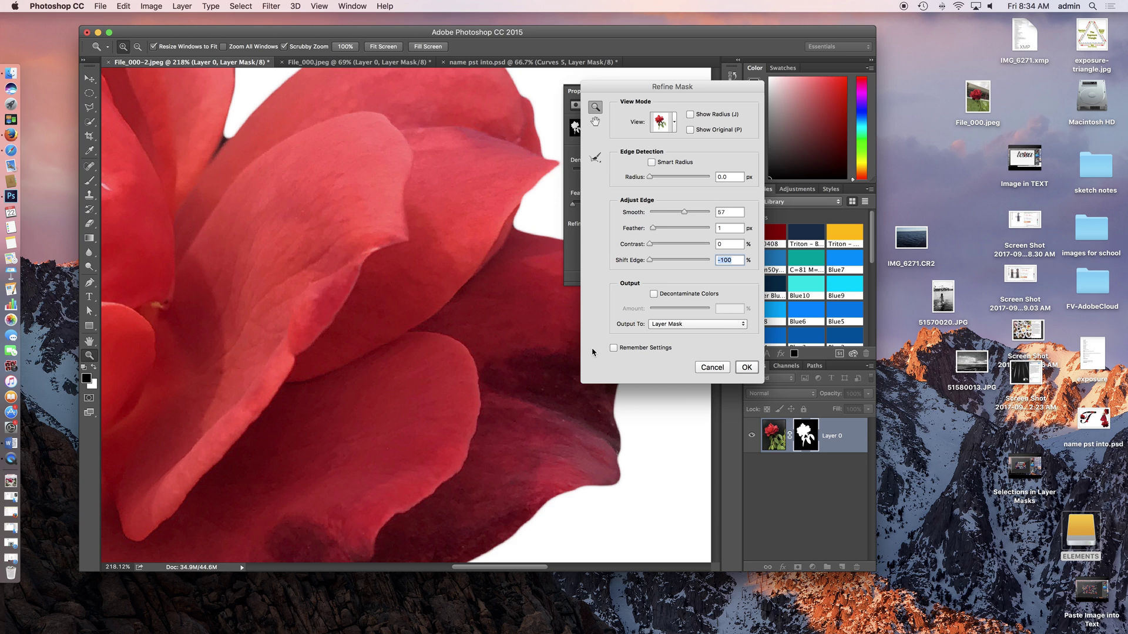
left_click(747, 367)
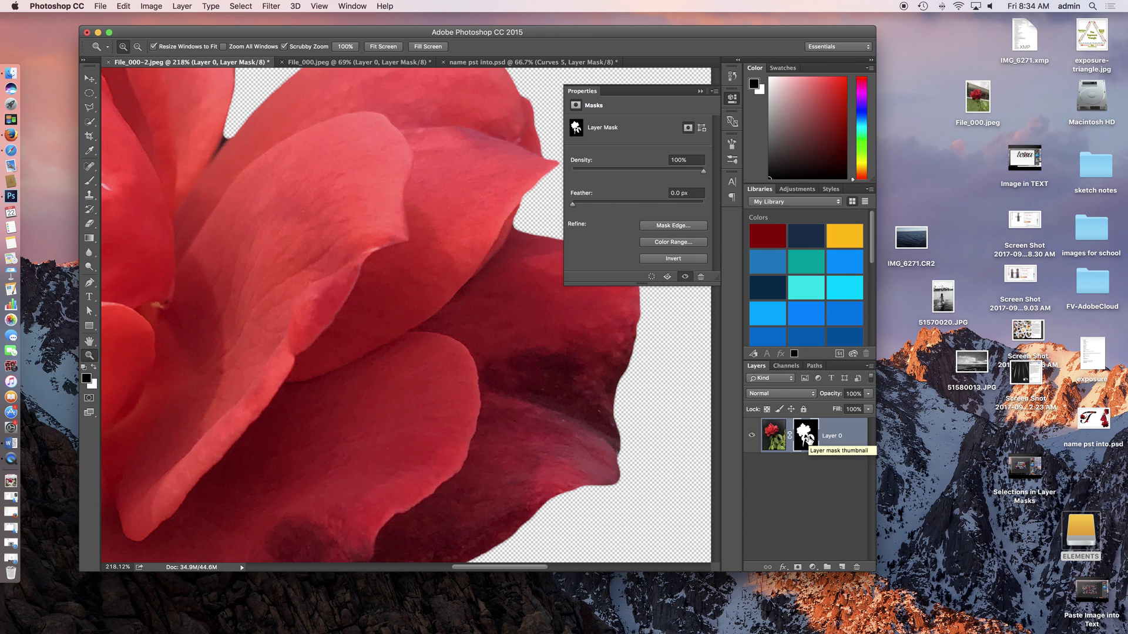
Step: View Layer 0's mask by itself and compare its edges between the Deselect and Refine Mask history states, ending on Refine Mask
left_click(809, 439, "alt")
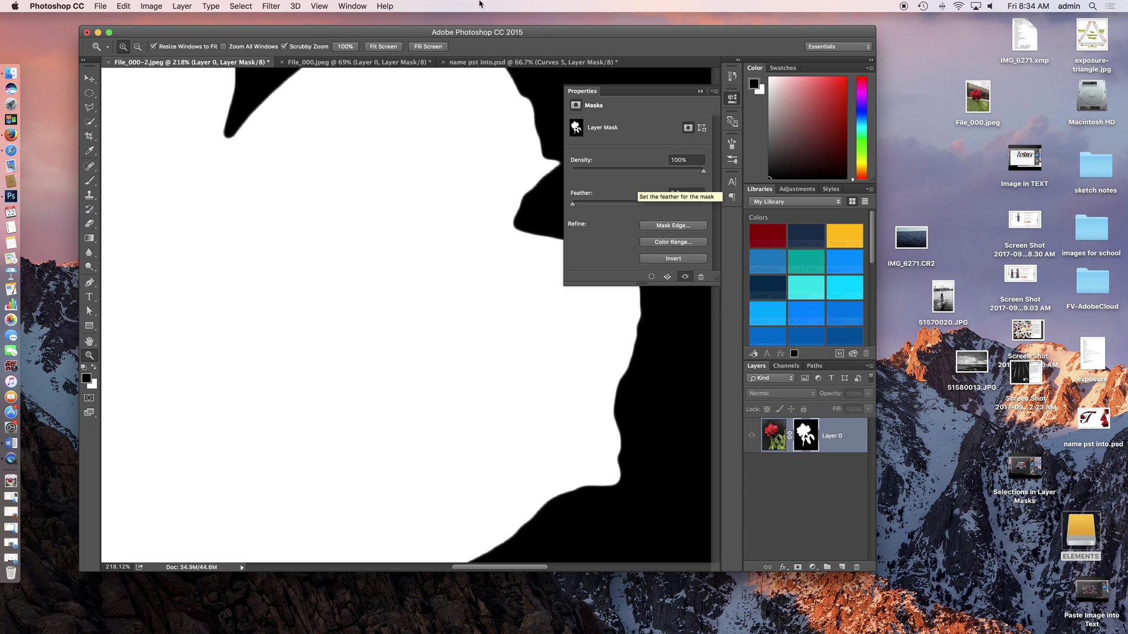
left_click(701, 91)
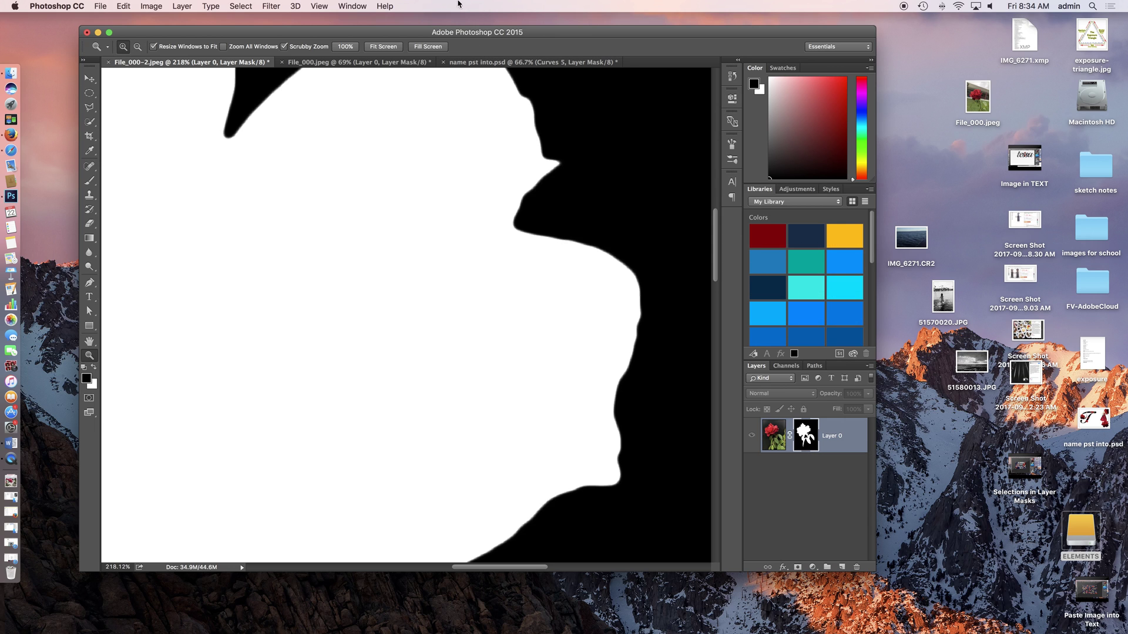
left_click(357, 6)
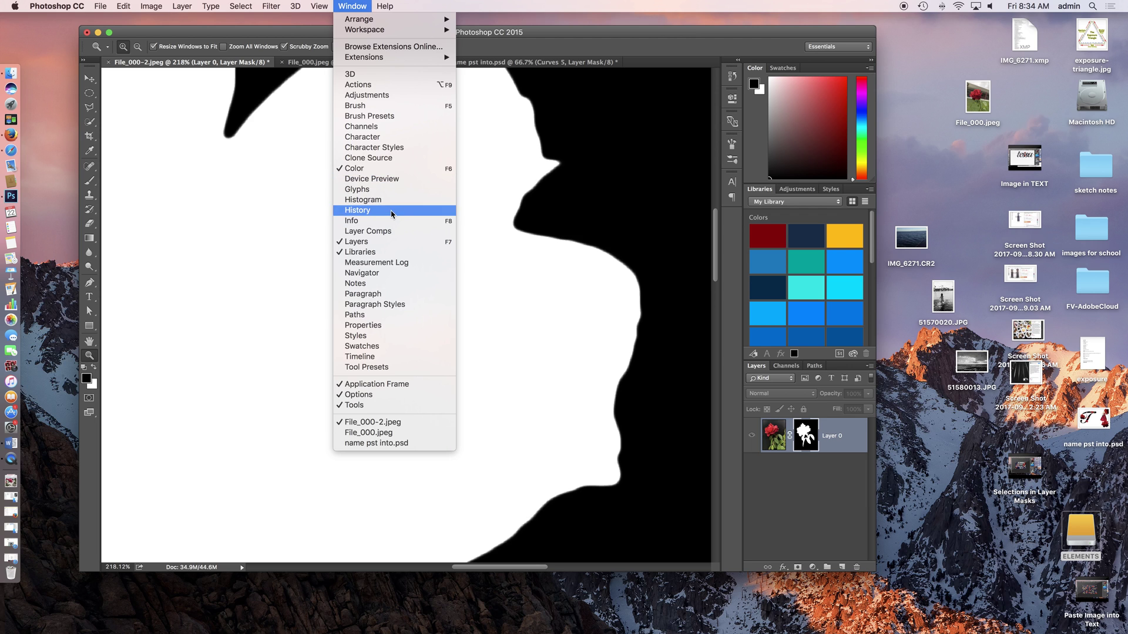
left_click(576, 222)
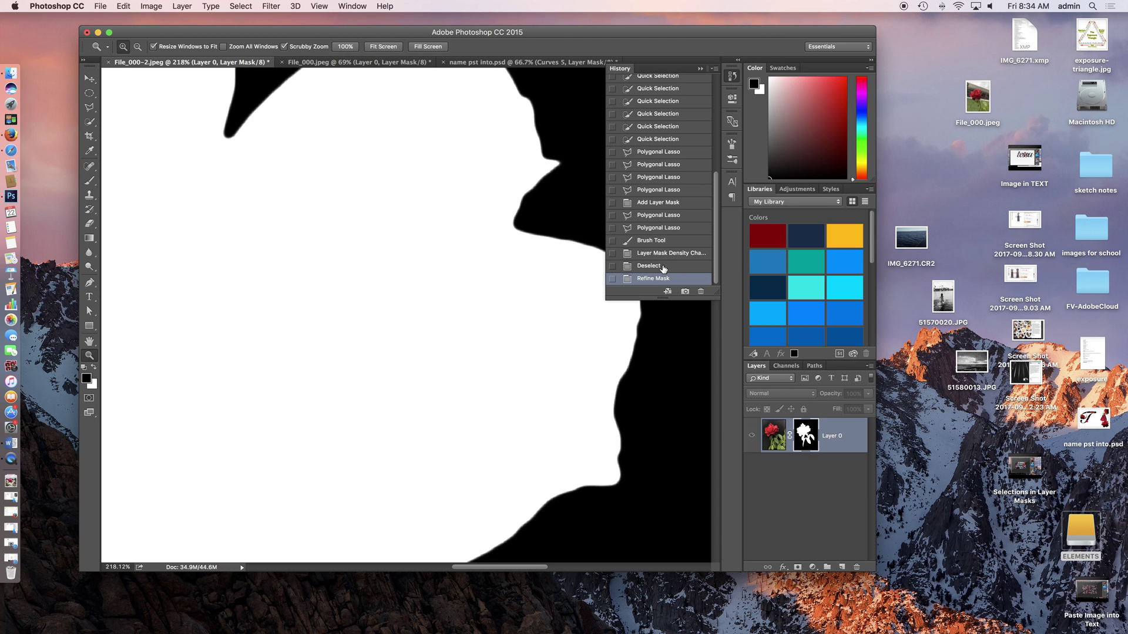
left_click(649, 266)
left_click(666, 279)
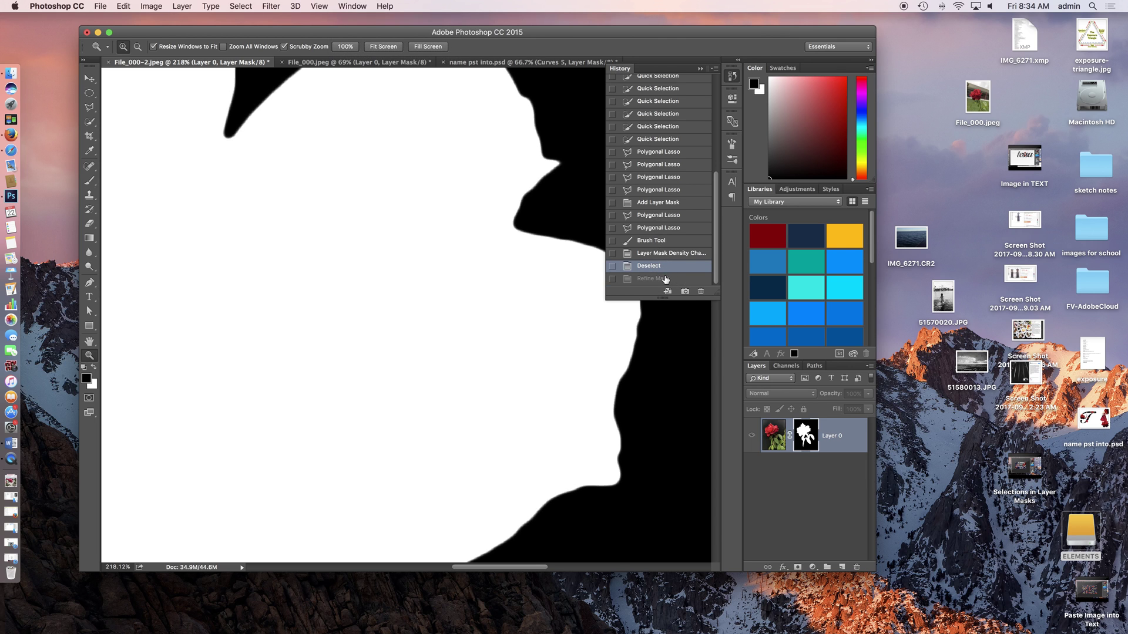
left_click(670, 269)
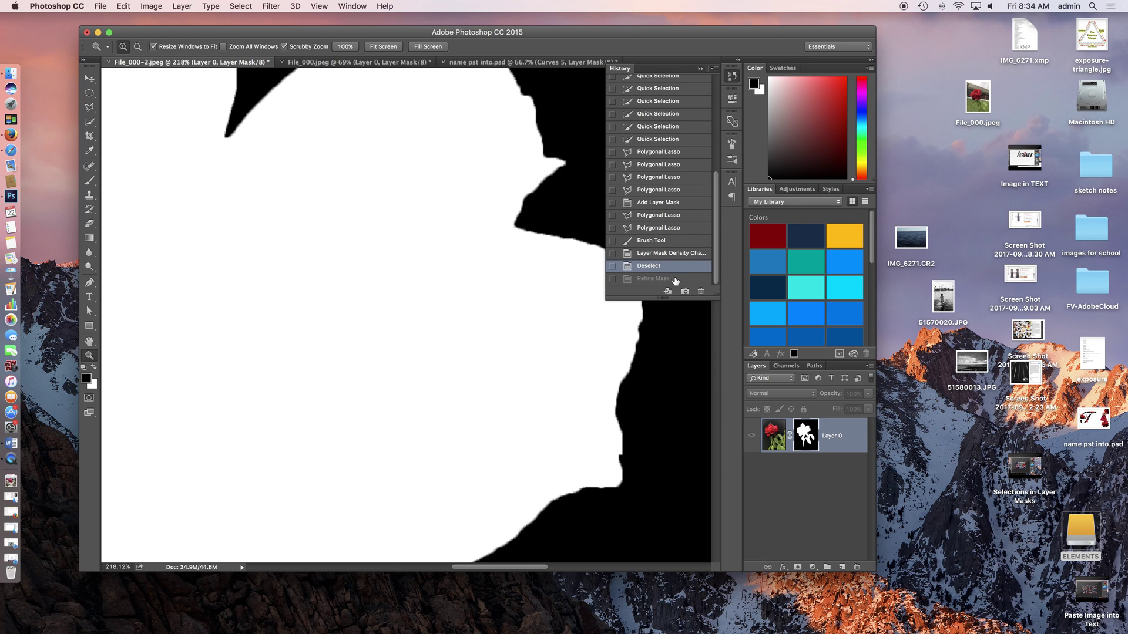
left_click(676, 280)
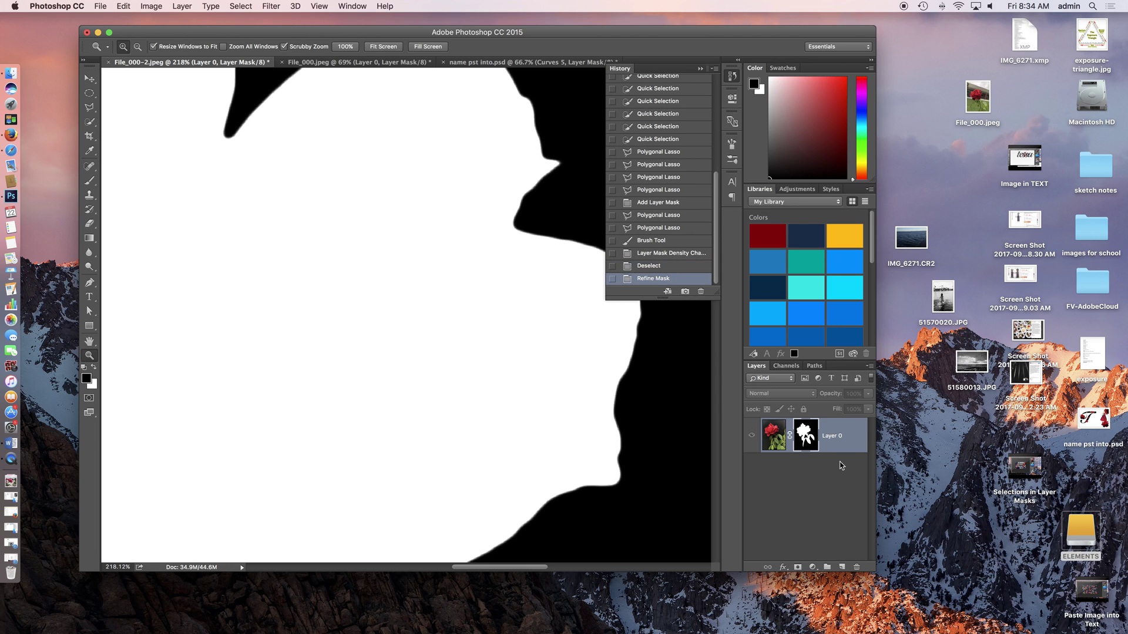
left_click(702, 70)
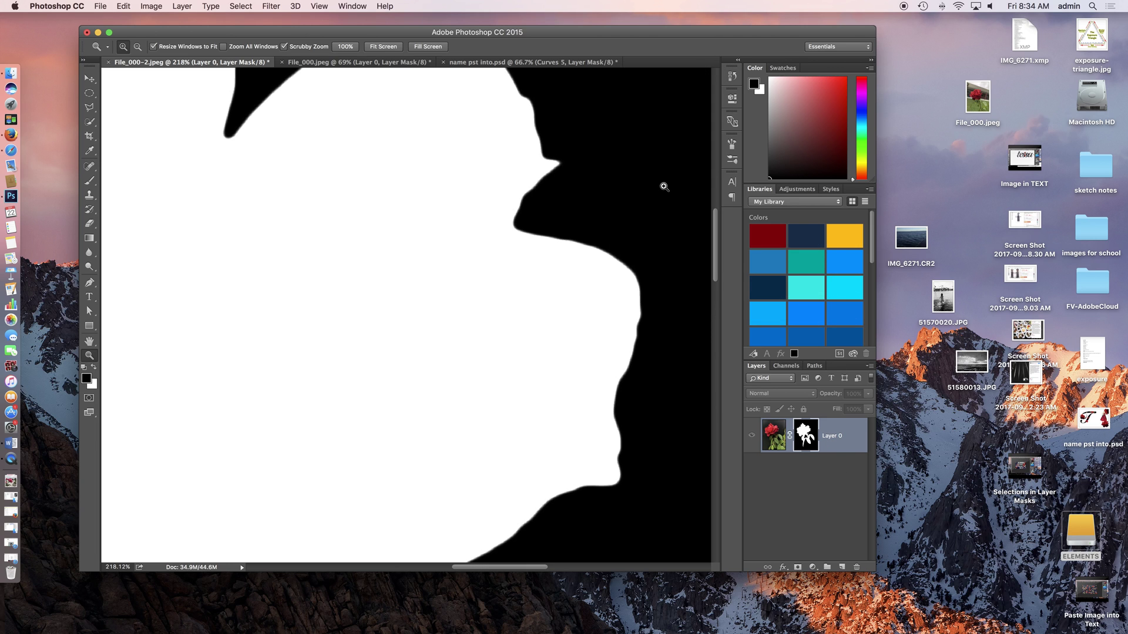
Step: View the whole mask, return to the masked rose image, and compare it with the cut-out rose in File_000.jpeg
left_click_drag(623, 203, 548, 239)
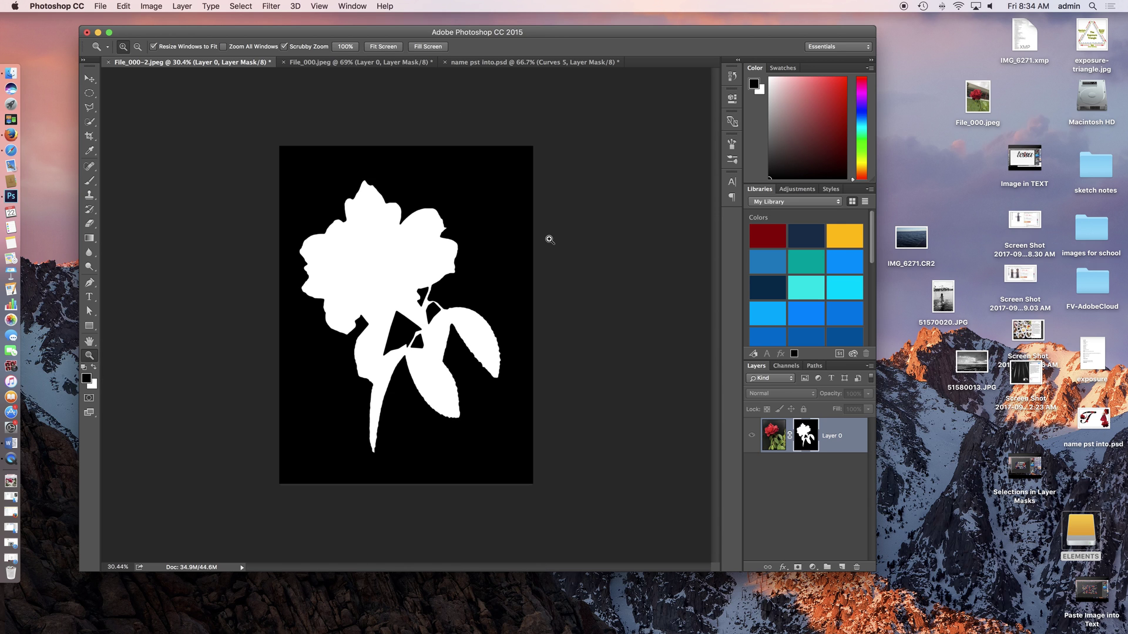
left_click(774, 442)
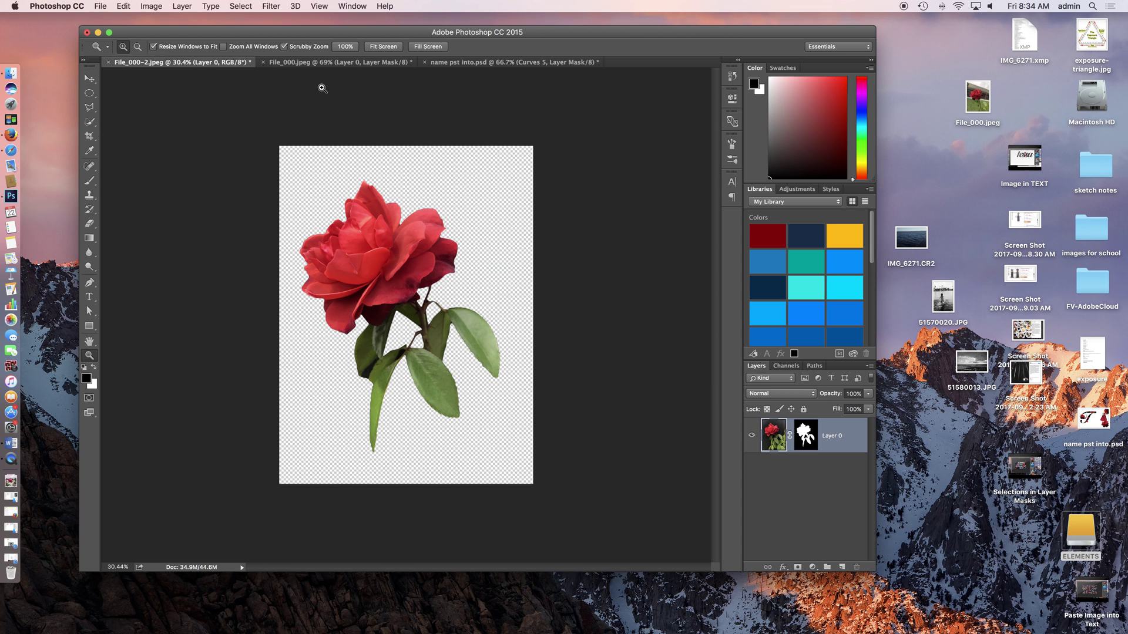
left_click(319, 63)
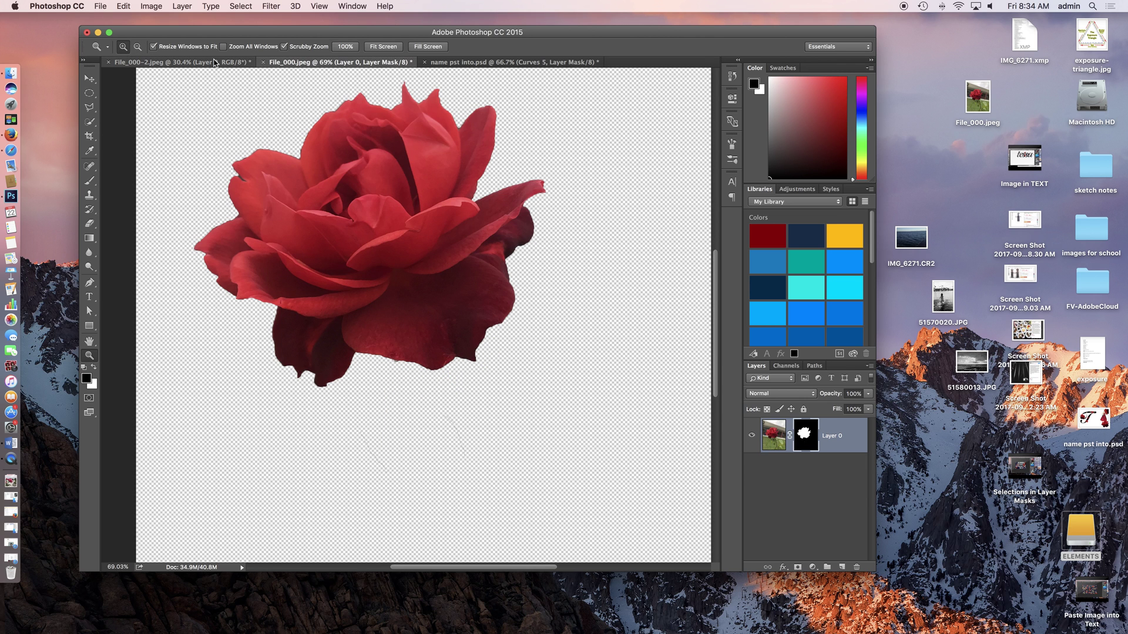
left_click(177, 63)
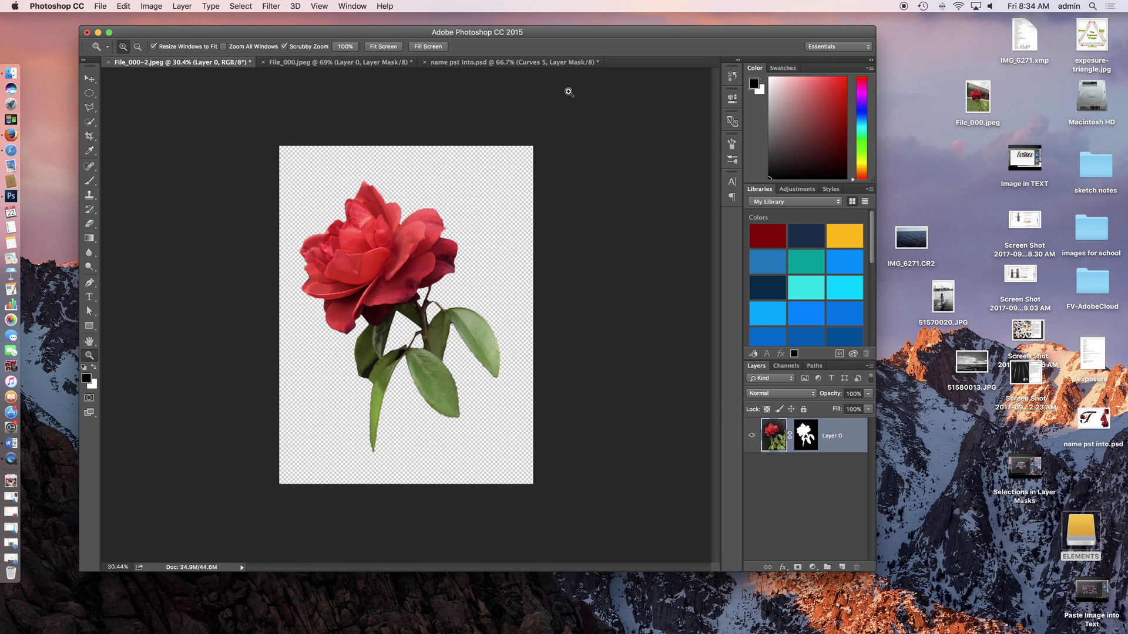
Step: Switch to the name pst into.psd document and make the masked rose on Layer 13 visible
left_click(560, 62)
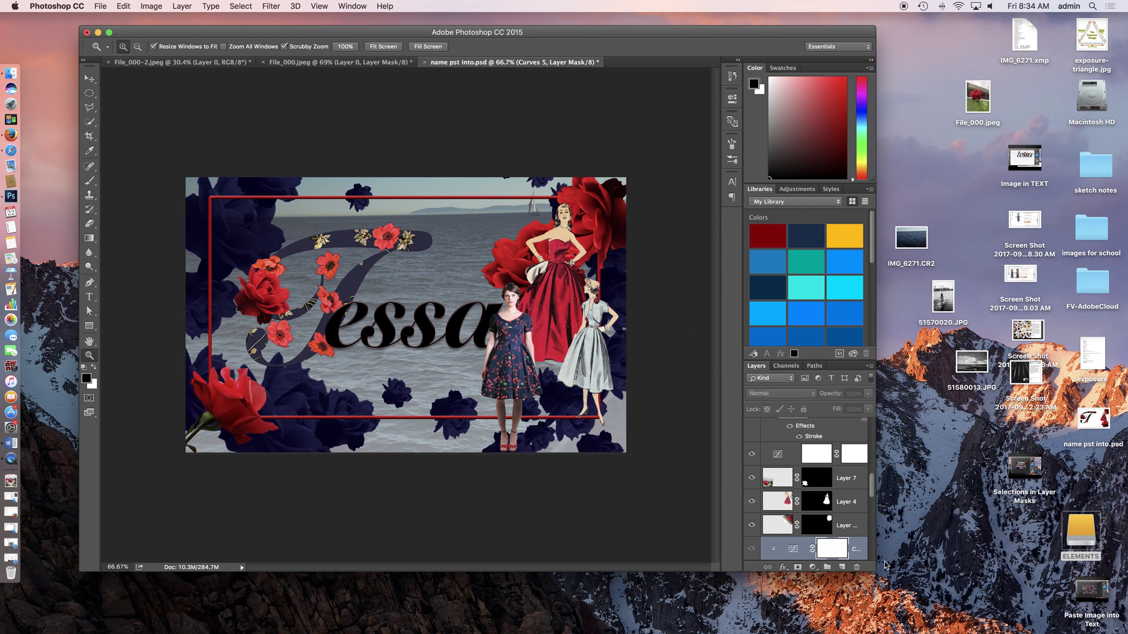
scroll(873, 491, "down", 5)
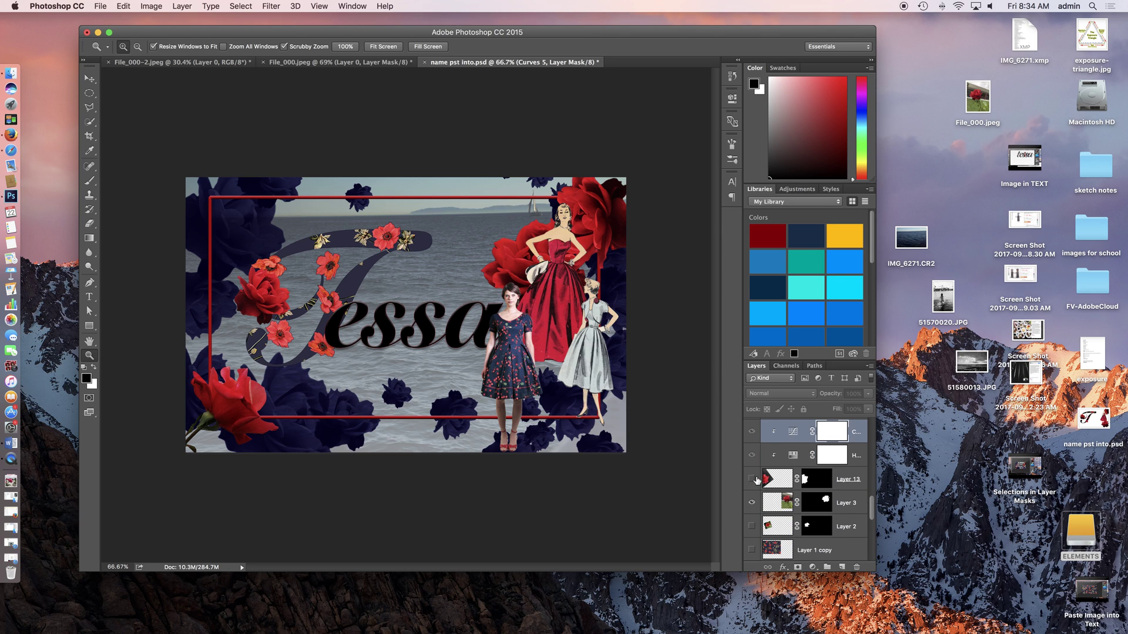
left_click(752, 479)
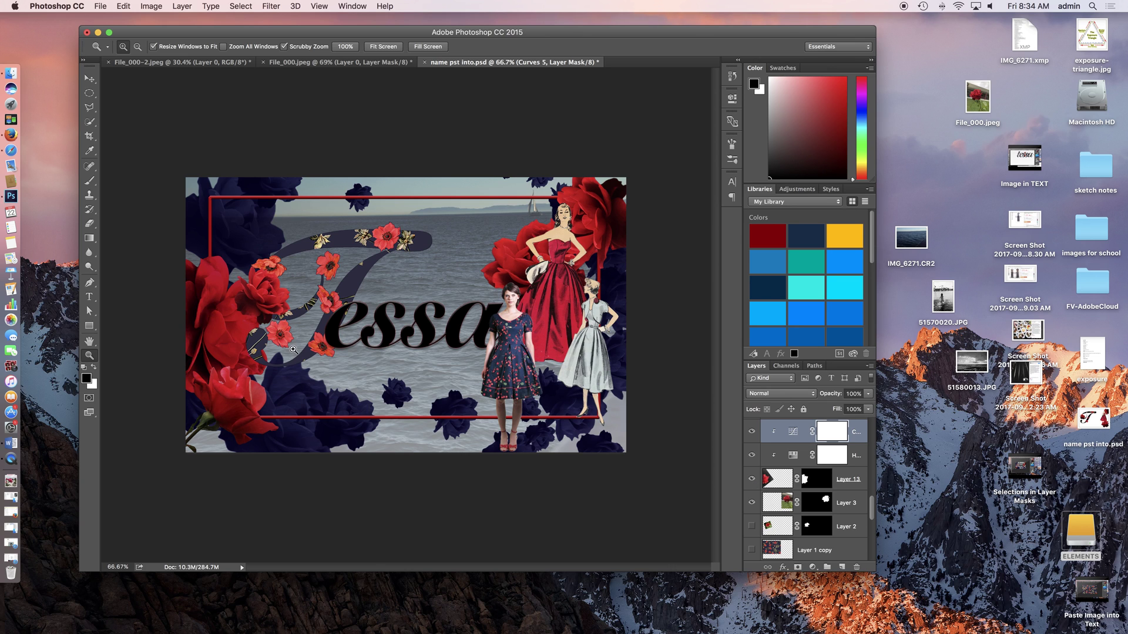